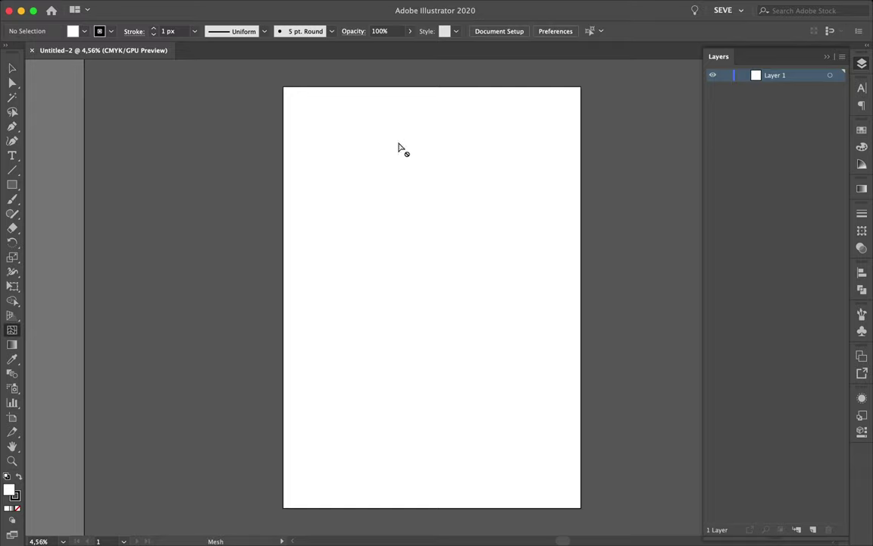
Draw an artboard-sized black rectangle, then lock Layer 1 and add Layer 2.
left_click(8, 494)
left_click(431, 296)
key("Escape")
left_click_drag(283, 86, 582, 508)
key("v")
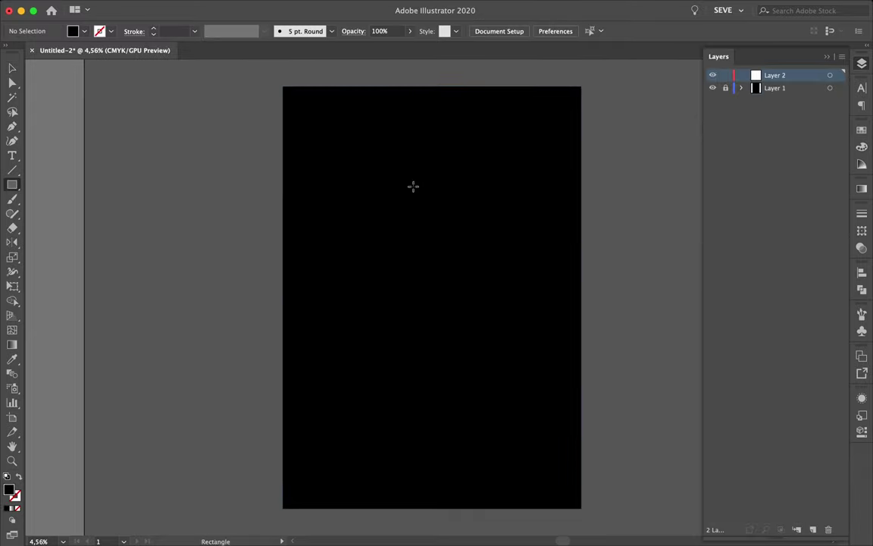
Give two rectangles 14 px white outlines and move the wide one lower.
left_click_drag(502, 355, 502, 356)
key("super+a")
key("v")
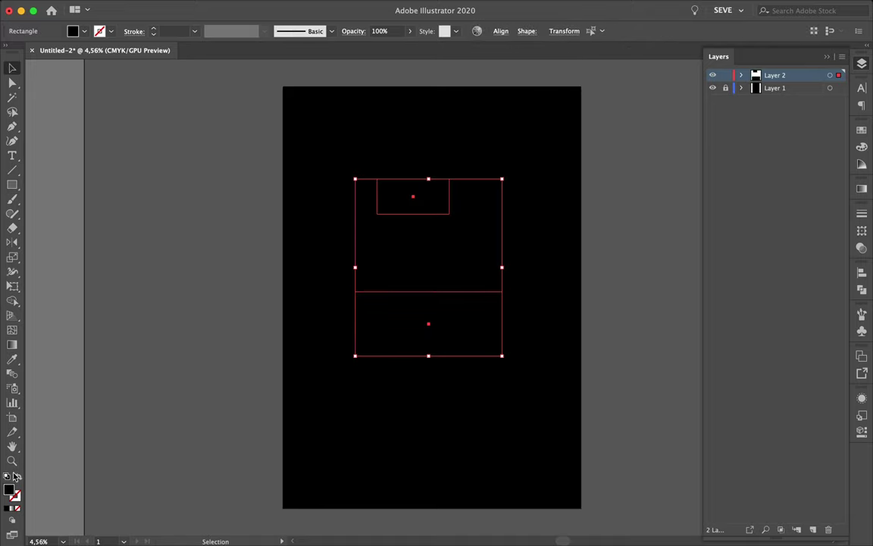
left_click(14, 494)
left_click(155, 32)
left_click_drag(391, 298, 459, 408)
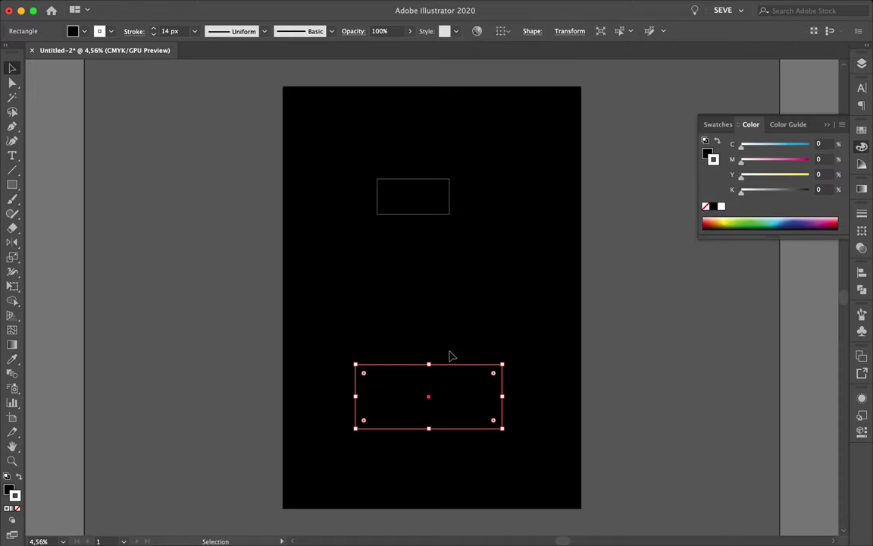
Drag the top corner anchors inward to make both rectangles trapezoids, then select both.
key("a")
left_click(356, 429)
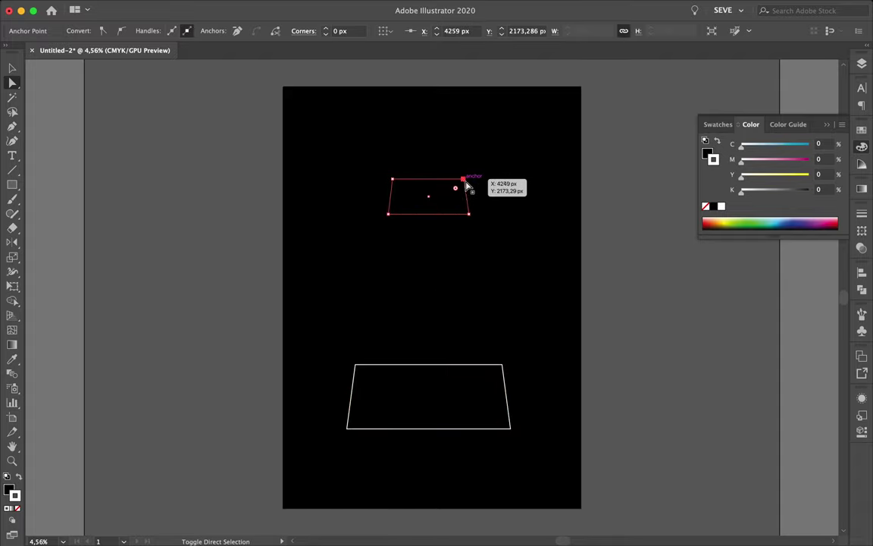
left_click(356, 366)
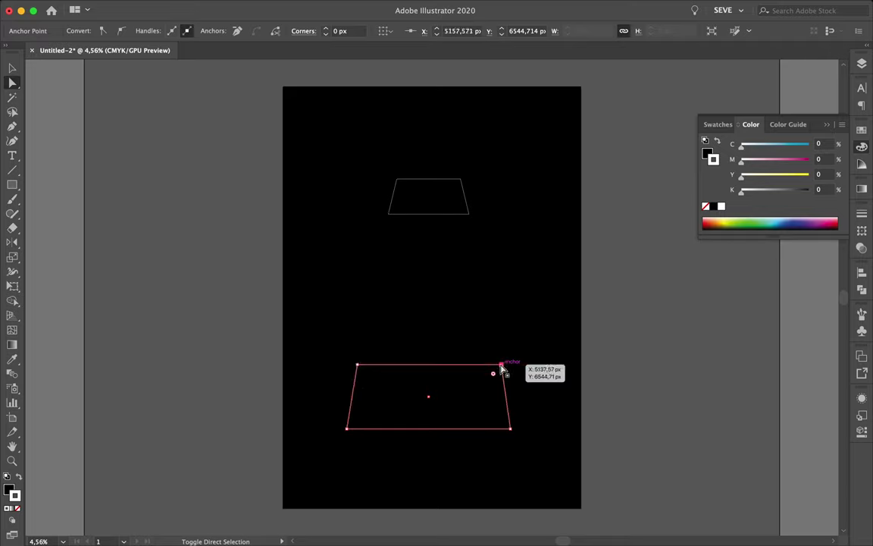
key("v")
key("ctrl+a")
left_click(425, 214)
left_click(421, 316)
key("ctrl+a")
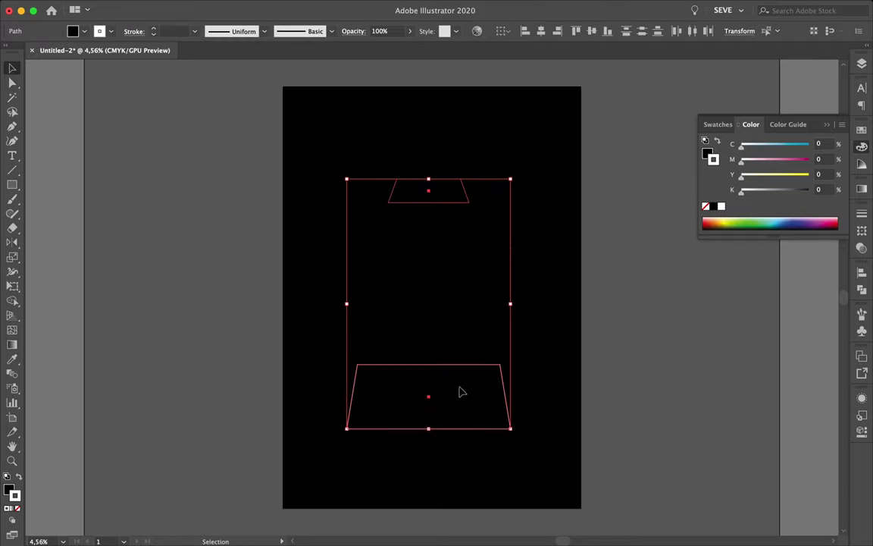
Blend the top and bottom trapezoids with 34 specified steps.
key("w")
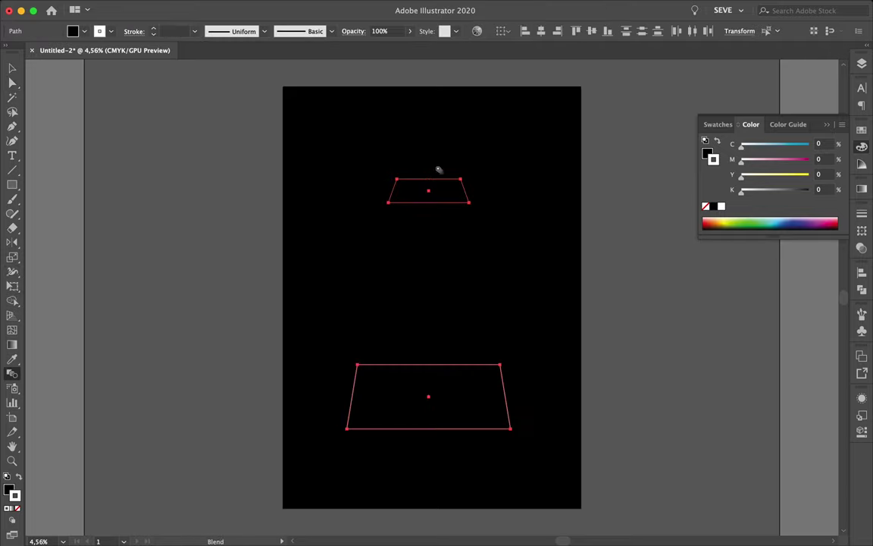
left_click(438, 169)
left_click(475, 393)
key("v")
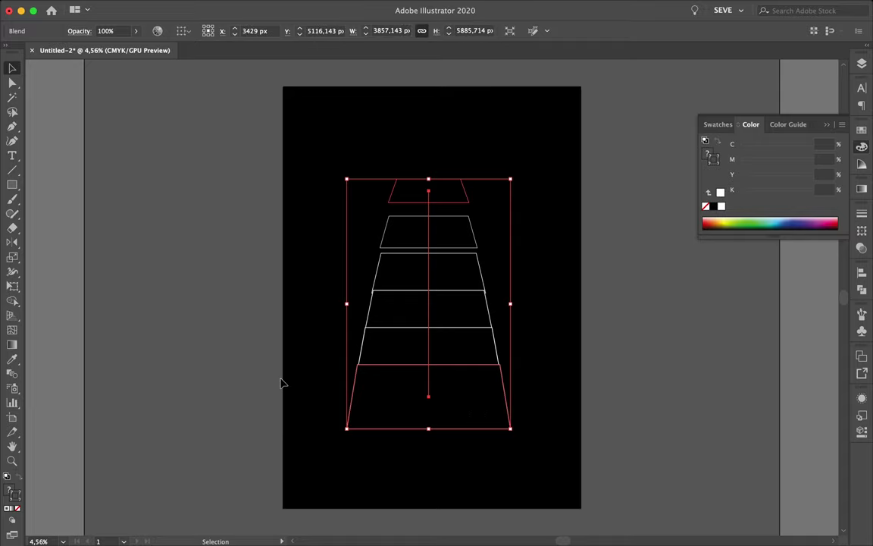
double_click(13, 377)
type("4")
left_click(594, 274)
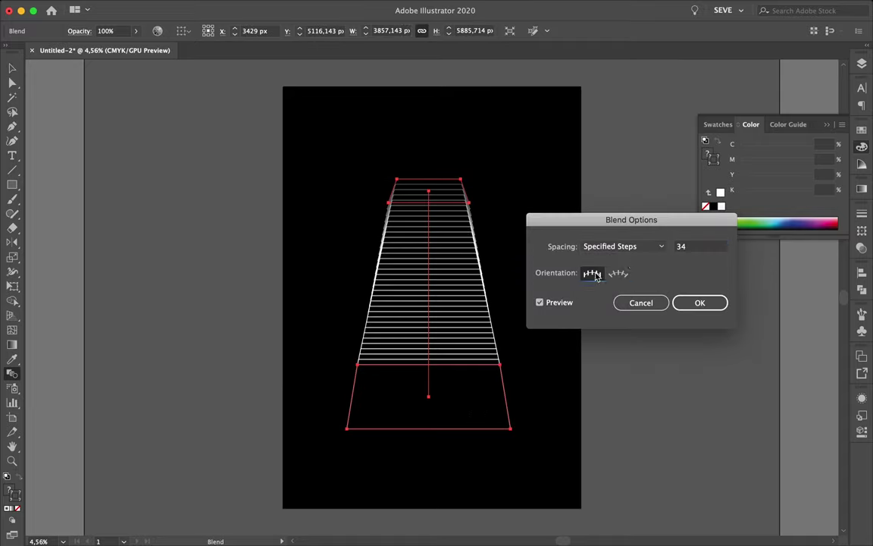
left_click(698, 302)
Drag the bottom trapezoid's side anchors outward to widen it, then zoom out.
key("a")
left_click_drag(306, 373, 273, 361)
left_click_drag(510, 366, 527, 366)
left_click(354, 180)
key("super+shift+a")
key("super+minus")
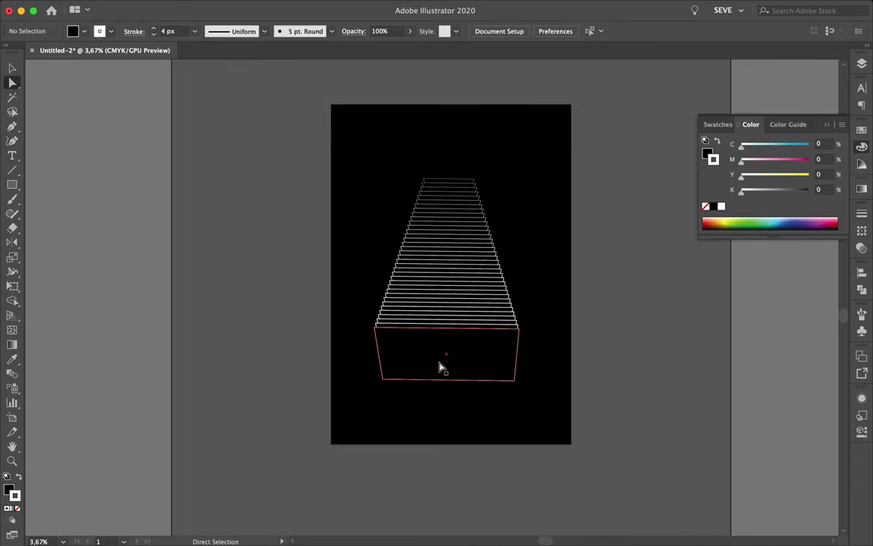
Enter the stepped blend in isolation mode and select its bottom end shape.
left_click(397, 329)
double_click(398, 329)
key("Escape")
scroll(494, 207, "up", 3)
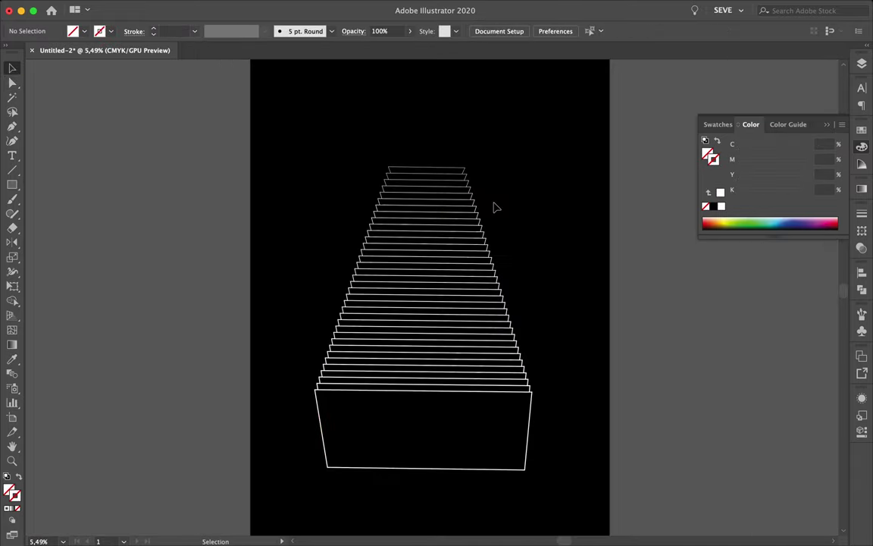
double_click(429, 177)
left_click(509, 428)
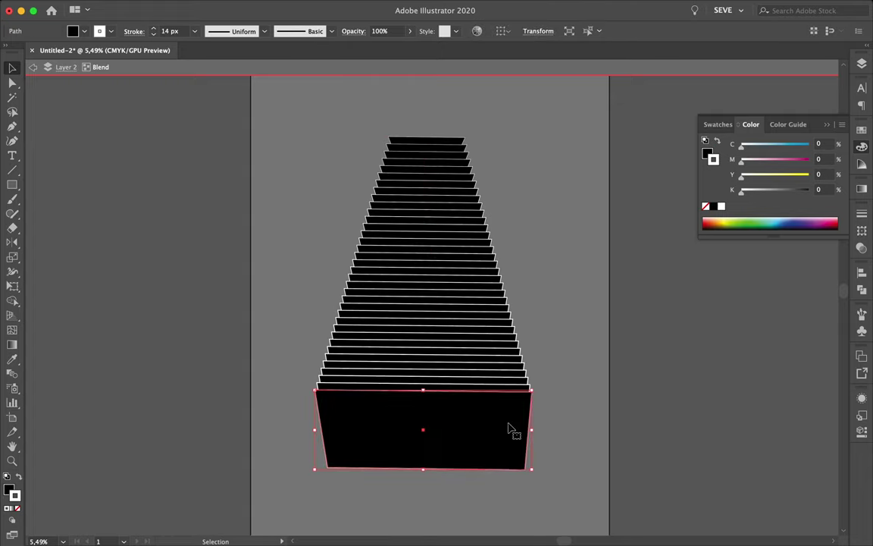
key("super+a")
left_click(501, 31)
left_click(561, 205)
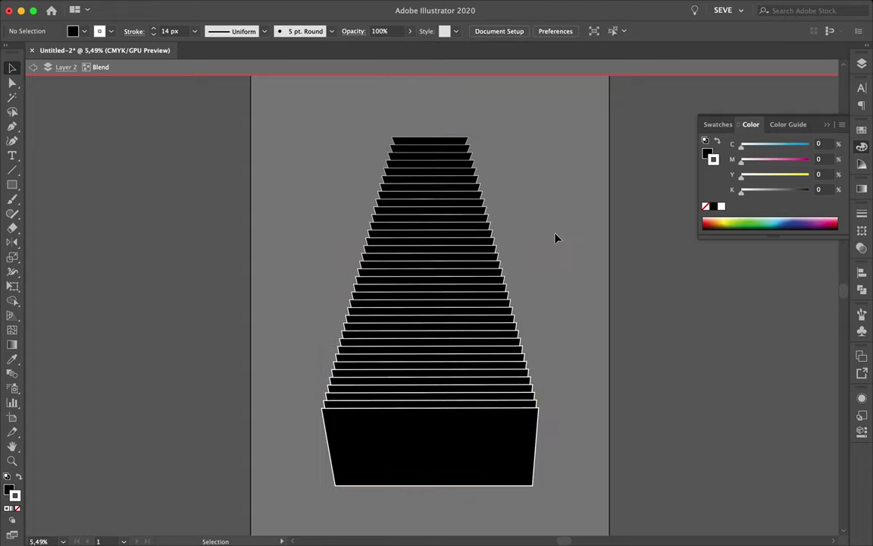
Drag a corner anchor of the bottom trapezoid to the left.
key("super+y")
key("a")
left_click(537, 412)
left_click_drag(552, 410, 533, 413)
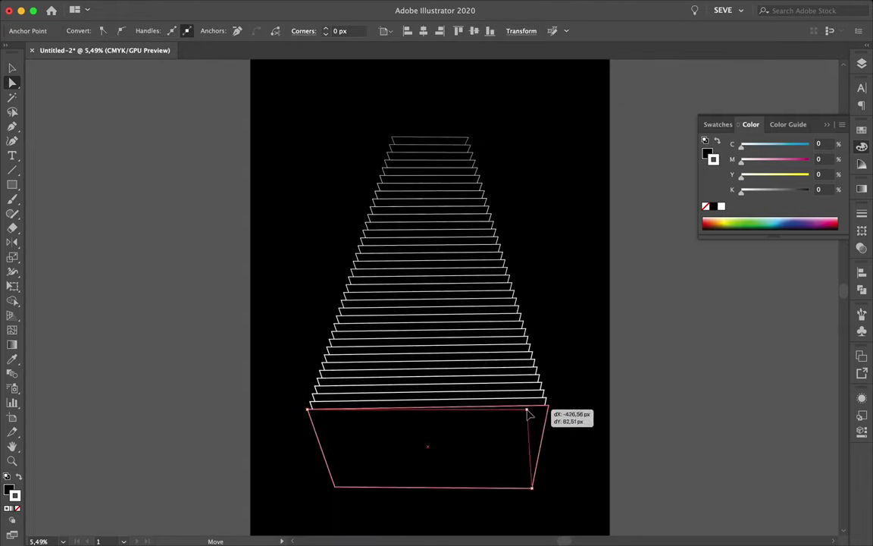
Drag corner anchors of the bottom and top end shapes to skew them.
left_click_drag(330, 411, 331, 413)
left_click_drag(447, 142, 446, 141)
left_click(376, 203)
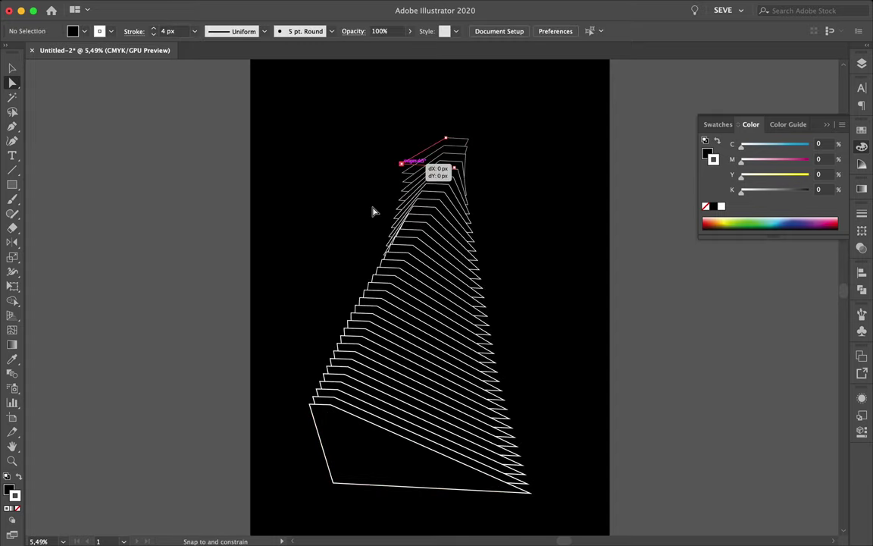
left_click_drag(536, 491, 522, 521)
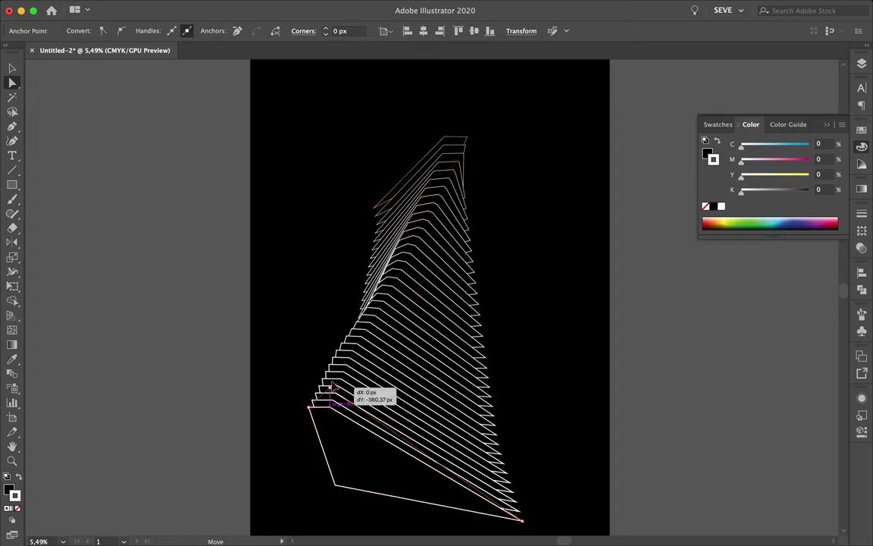
left_click(342, 421)
mouse_move(454, 143)
left_mouse_down()
mouse_move(456, 103)
mouse_move(484, 98)
left_mouse_up()
key("ctrl+z")
scroll(495, 261, "up", 1)
left_click_drag(369, 226, 326, 249)
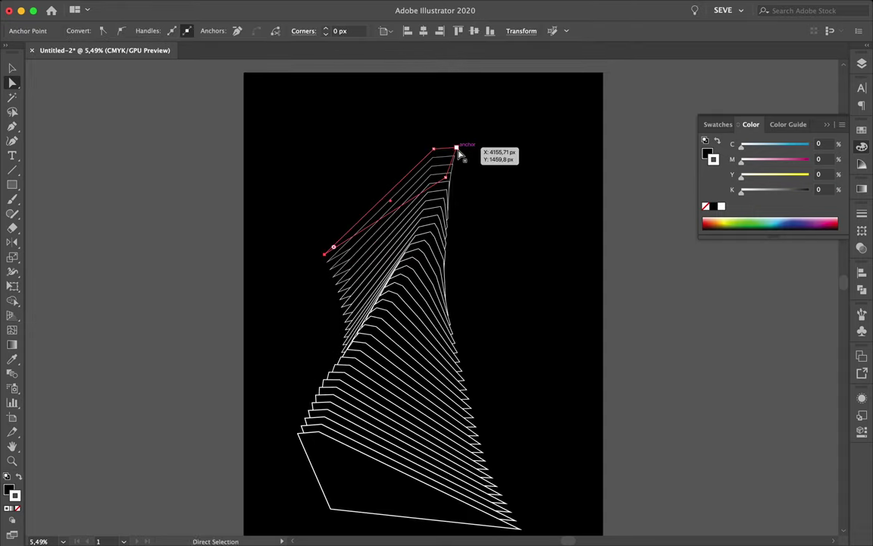
left_click_drag(447, 154, 438, 175)
left_click(528, 193)
Pull handles from the blend spine with the Anchor Point tool to curl the blend.
left_click_drag(305, 398, 308, 379)
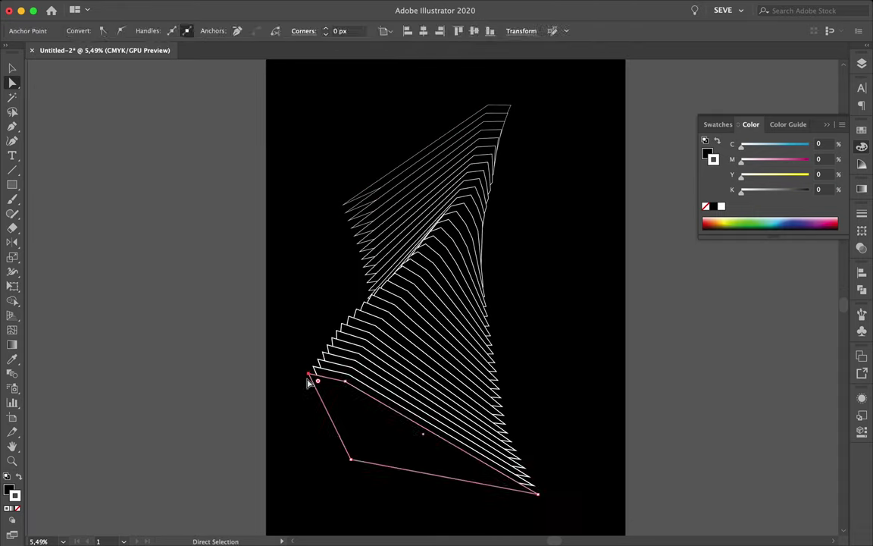
key("shift+c")
mouse_move(431, 437)
left_mouse_down()
mouse_move(369, 377)
mouse_move(409, 266)
left_mouse_up()
left_click_drag(430, 176, 511, 87)
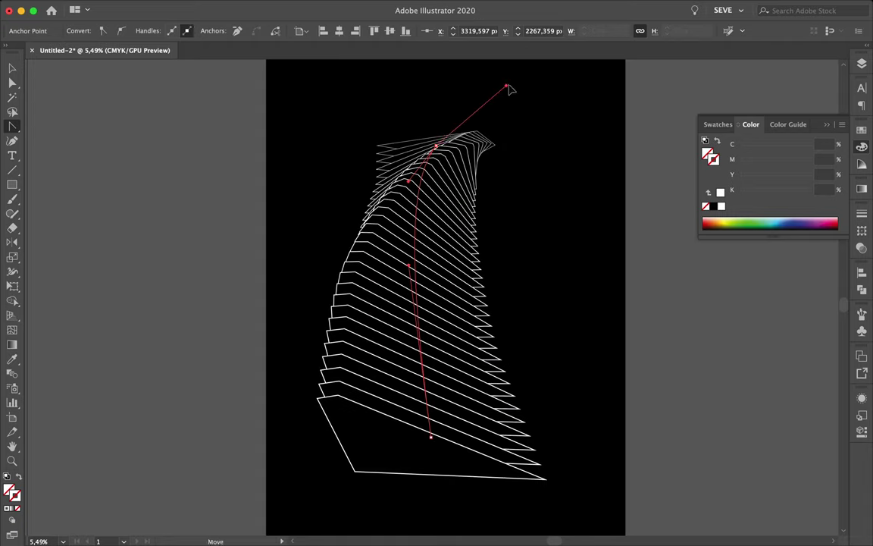
key("a")
left_click_drag(326, 263, 526, 235)
mouse_move(404, 411)
left_mouse_down()
mouse_move(443, 411)
mouse_move(431, 107)
mouse_move(439, 361)
mouse_move(419, 355)
mouse_move(546, 489)
mouse_move(471, 536)
left_mouse_up()
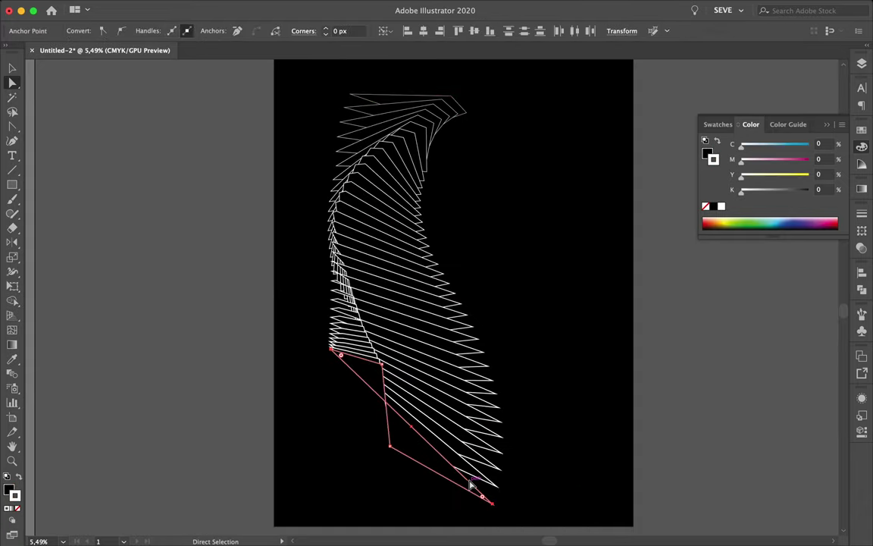
Pull the base's left corner down and reselect the twisted blend.
left_click(677, 304)
mouse_move(400, 350)
left_mouse_down()
mouse_move(394, 332)
mouse_move(407, 422)
left_mouse_up()
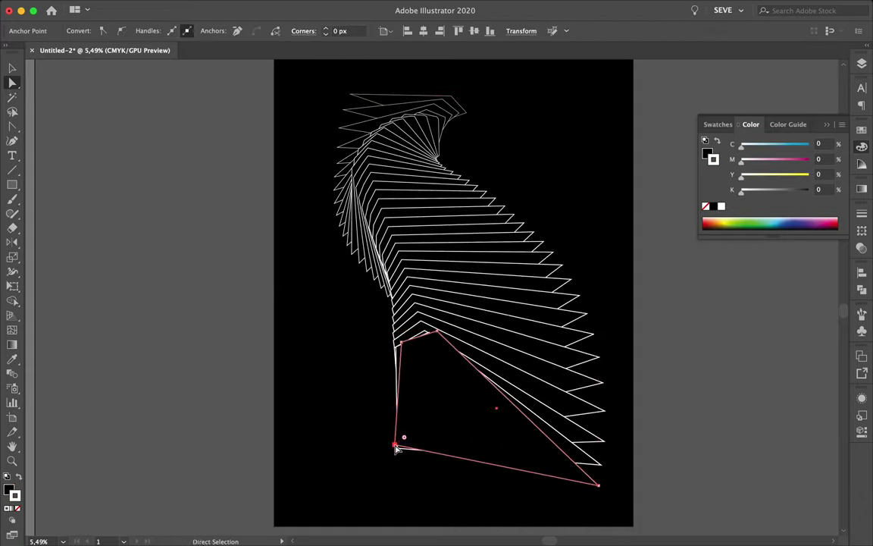
left_click(373, 413)
key("v")
scroll(522, 275, "down", 3)
left_click(522, 275)
left_click(509, 414)
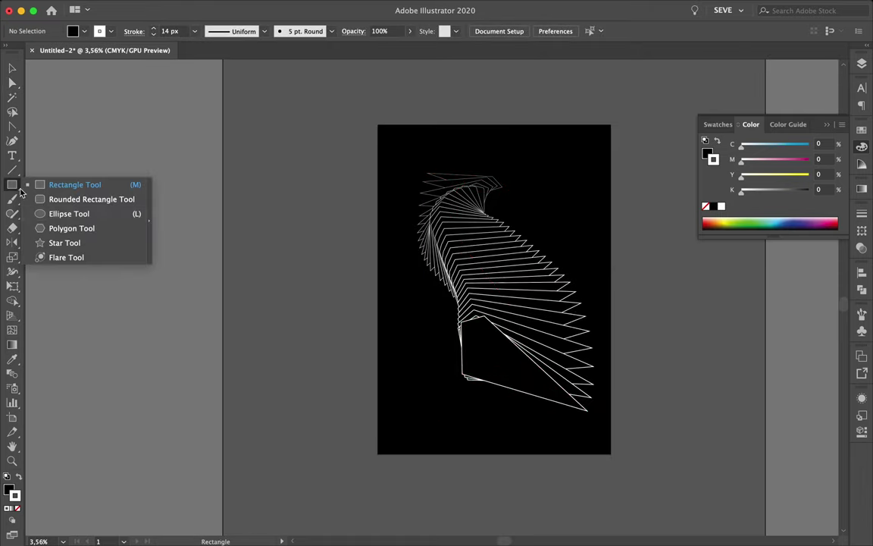
Draw a flat wide ellipse across the sculpture and select both ellipses.
left_click(75, 216)
scroll(430, 227, "up", 2)
left_click_drag(494, 388, 548, 366)
key("v")
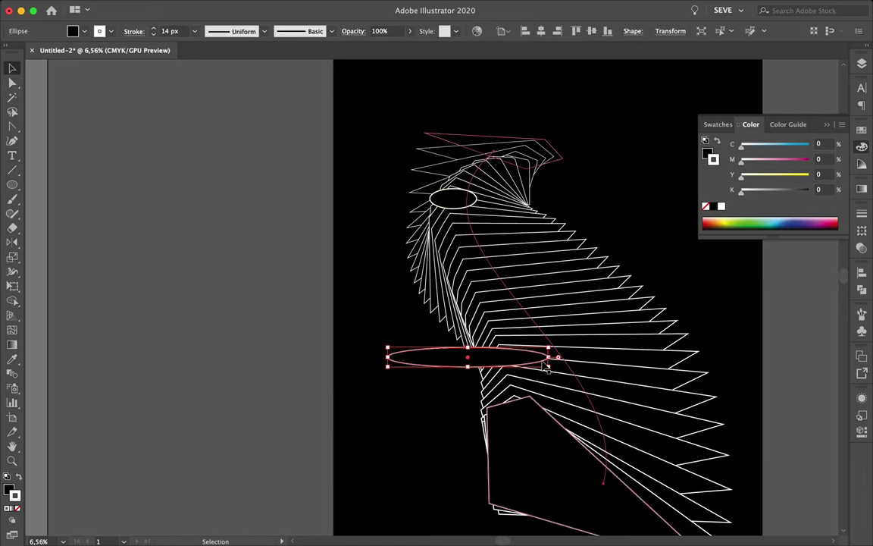
left_click_drag(328, 176, 467, 364)
Blend the small and wide ellipses with 30 specified steps.
key("w")
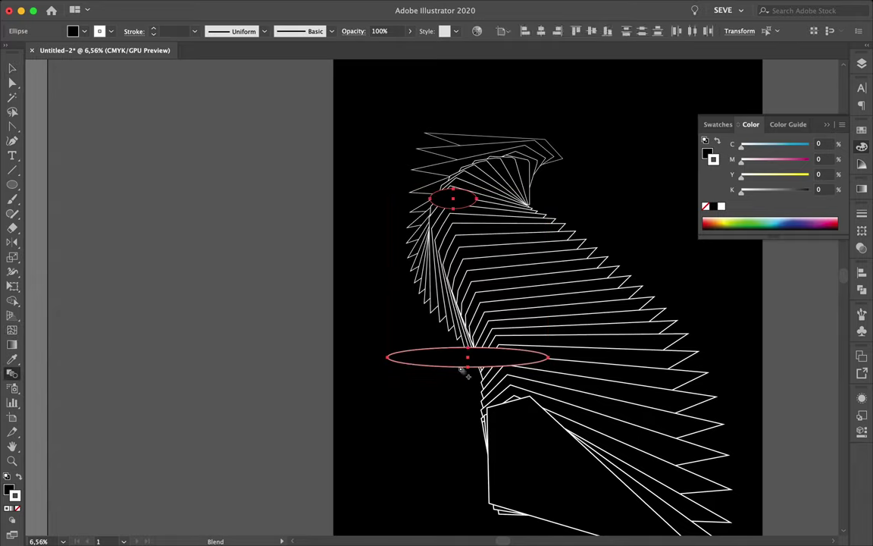
left_click(468, 361)
key("Return")
left_click(622, 246)
type("30")
key("Return")
key("shift+c")
Bend the tube's spine with two handles, then select the small ellipse and tube together.
left_click_drag(468, 357, 399, 294)
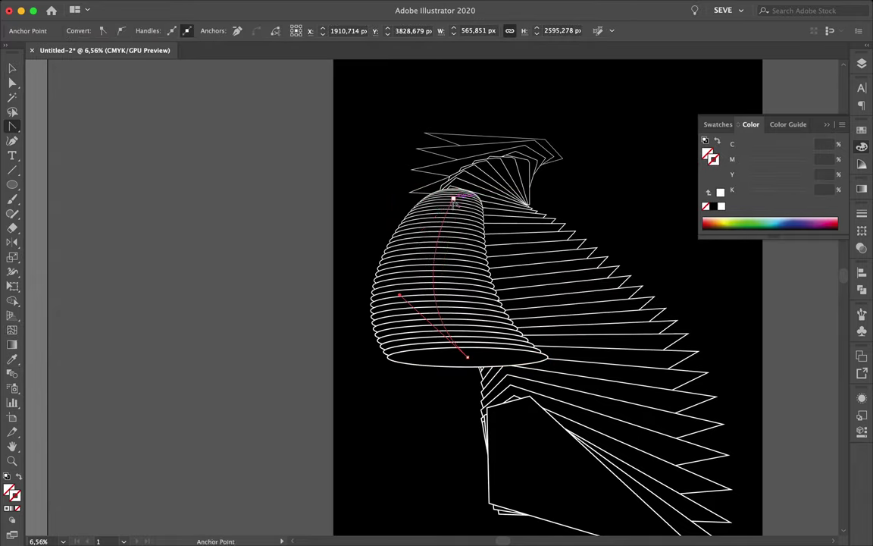
left_click_drag(454, 197, 489, 140)
key("v")
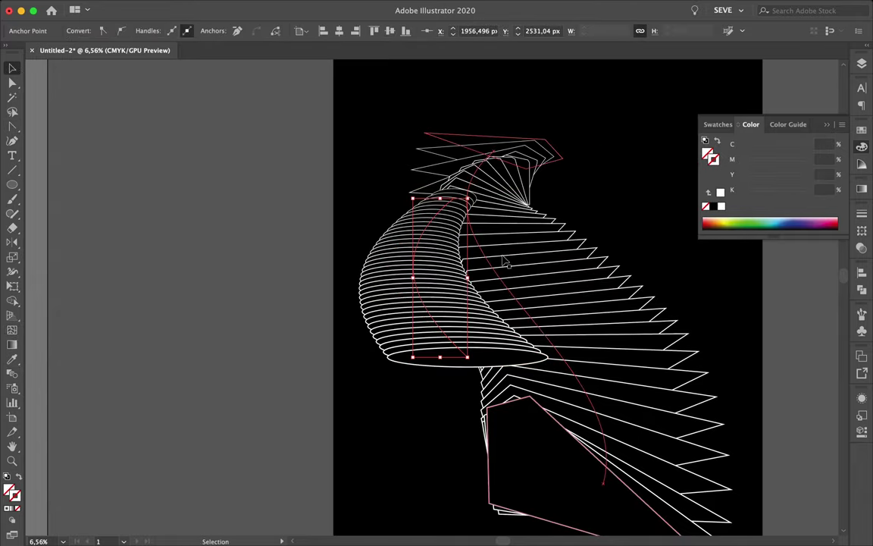
left_click(504, 260)
left_click(434, 297)
left_click(471, 402)
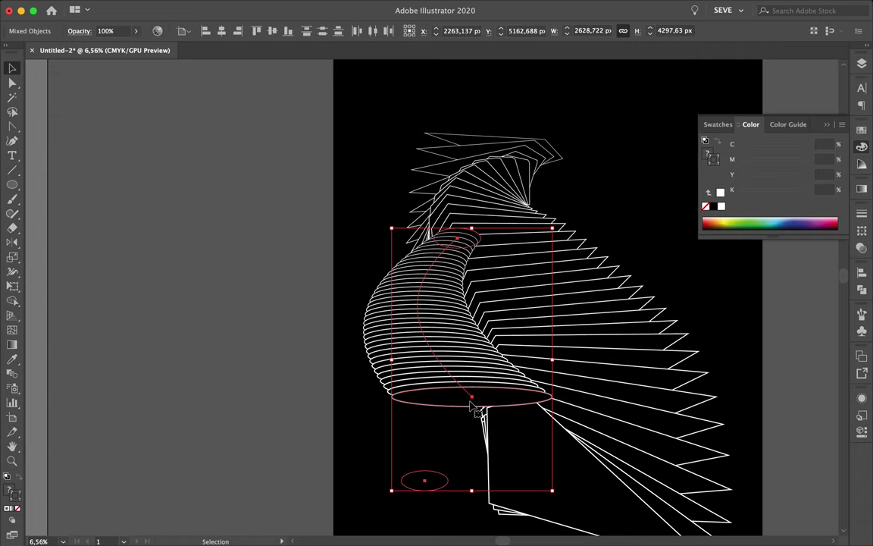
Extend the tube blend to the small ellipse and drag its end ellipse to reshape it.
key("ctrl+alt+b")
key("a")
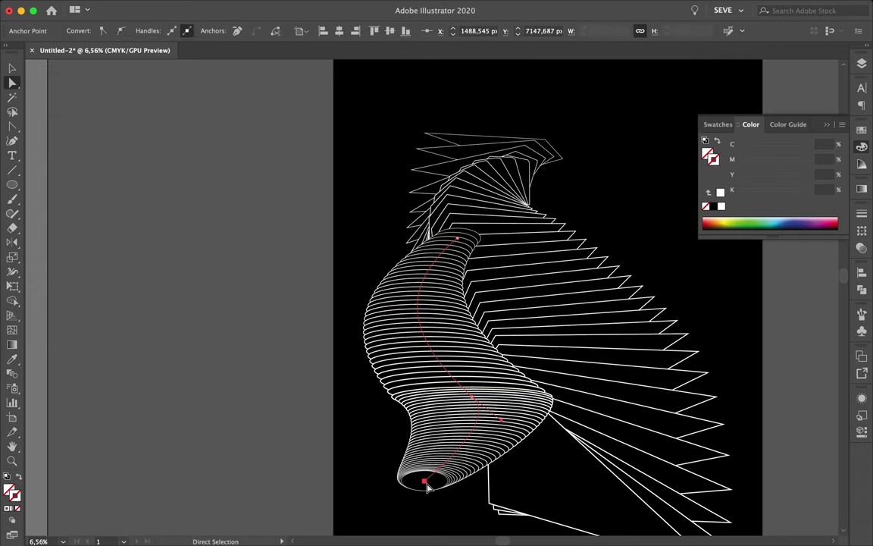
left_click_drag(425, 530, 396, 514)
key("ctrl+z")
left_click_drag(472, 349, 472, 335)
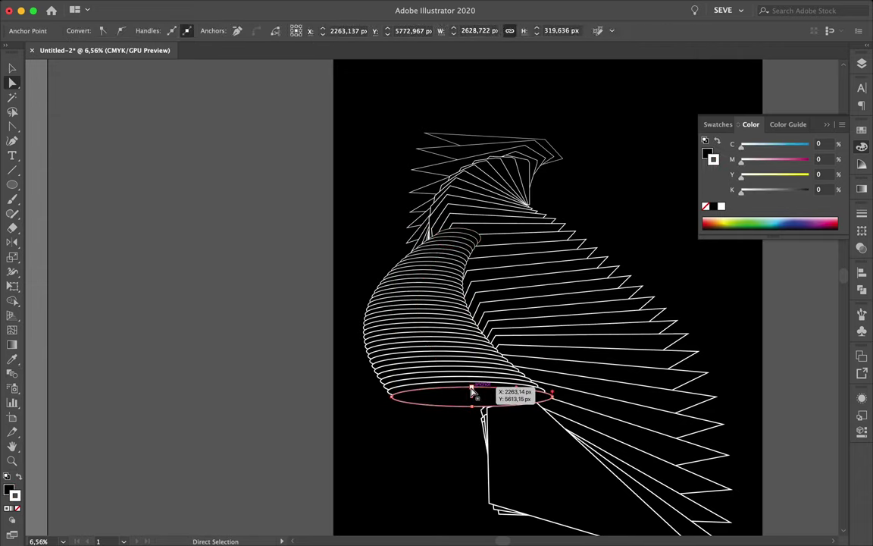
left_click(466, 413)
left_click_drag(553, 394, 464, 241)
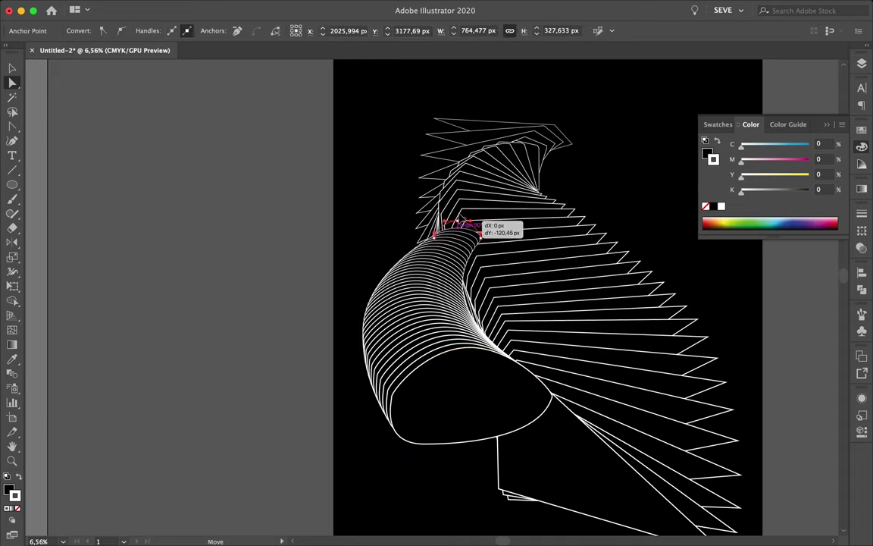
key("v")
mouse_move(444, 416)
left_mouse_down()
mouse_move(368, 441)
mouse_move(417, 462)
mouse_move(619, 331)
mouse_move(599, 231)
left_mouse_up()
Move the large end ellipse to the bottom, widen it, and nudge the blend right.
key("super+minus")
key("a")
mouse_move(648, 336)
left_mouse_down()
mouse_move(652, 415)
mouse_move(662, 429)
left_mouse_up()
key("super+shift+a")
key("v")
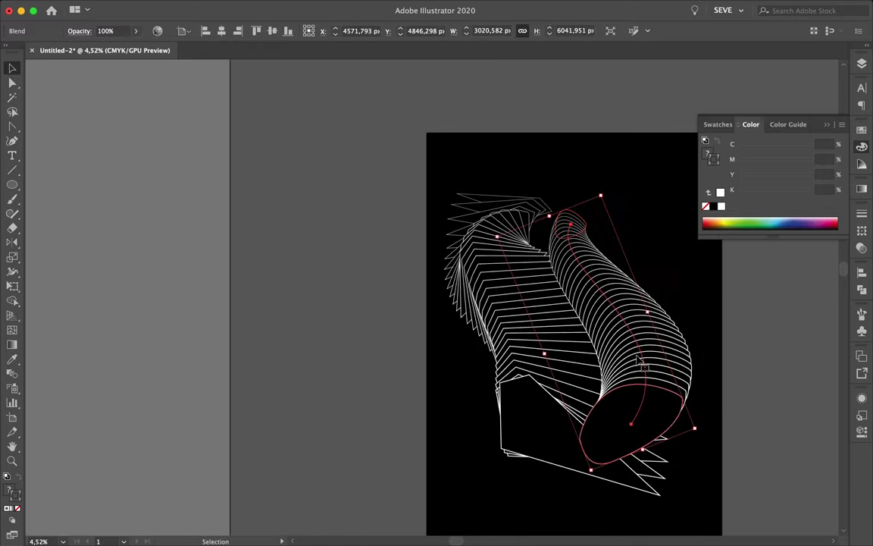
key("super+shift+a")
key("a")
left_click_drag(578, 441, 538, 433)
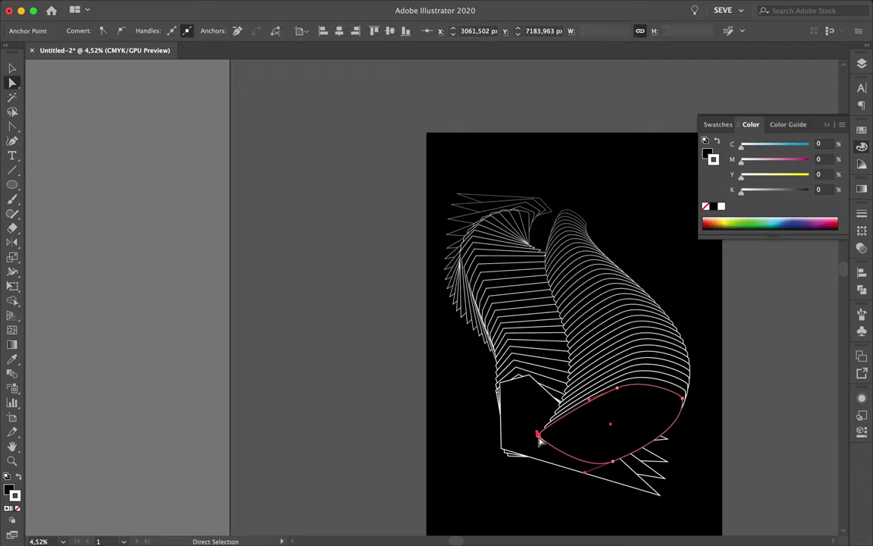
key("super+shift+a")
key("v")
left_click_drag(653, 404, 662, 413)
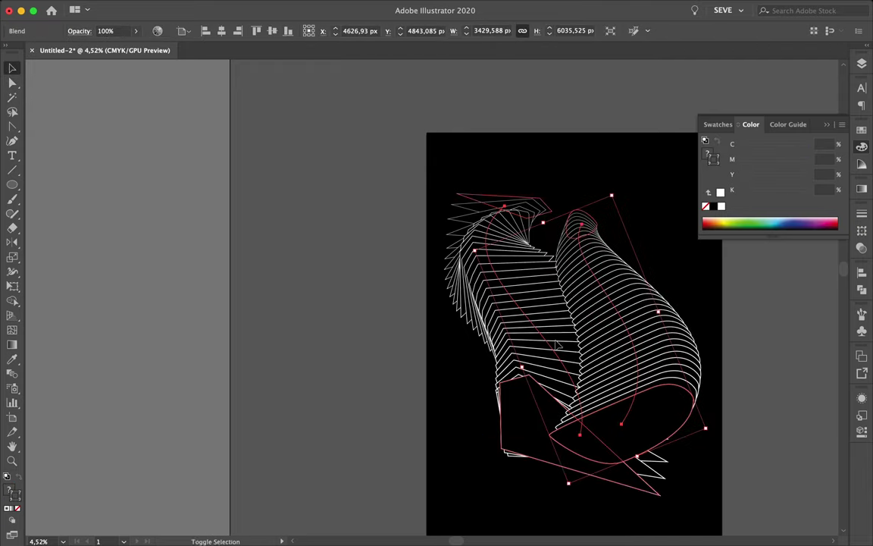
key("F7")
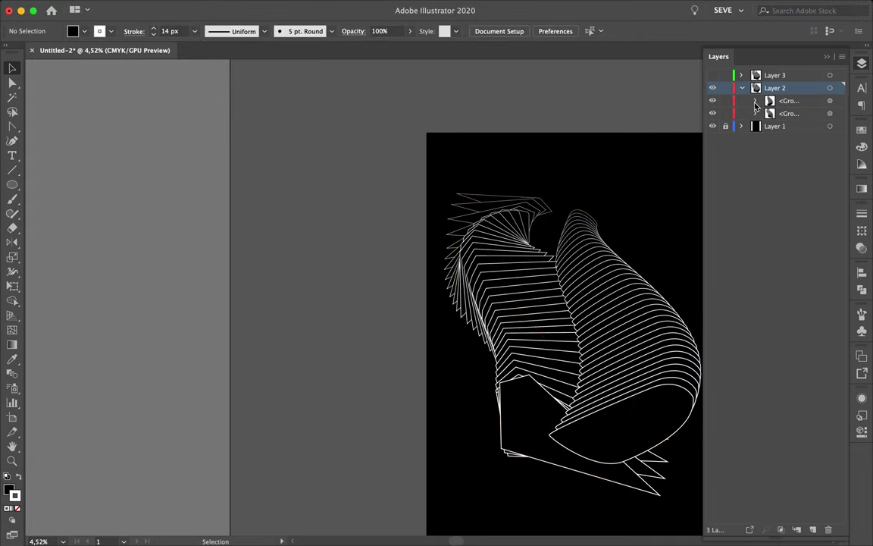
Expand the ribbed blend into separate paths and reveal them in the Layers list.
left_click(662, 220)
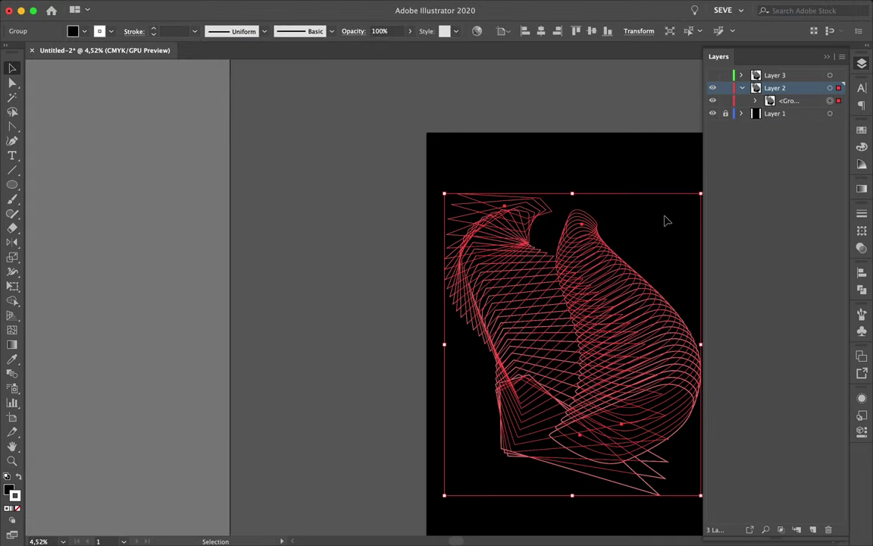
key("super+shift+g")
scroll(516, 308, "up", 3)
left_click(577, 425)
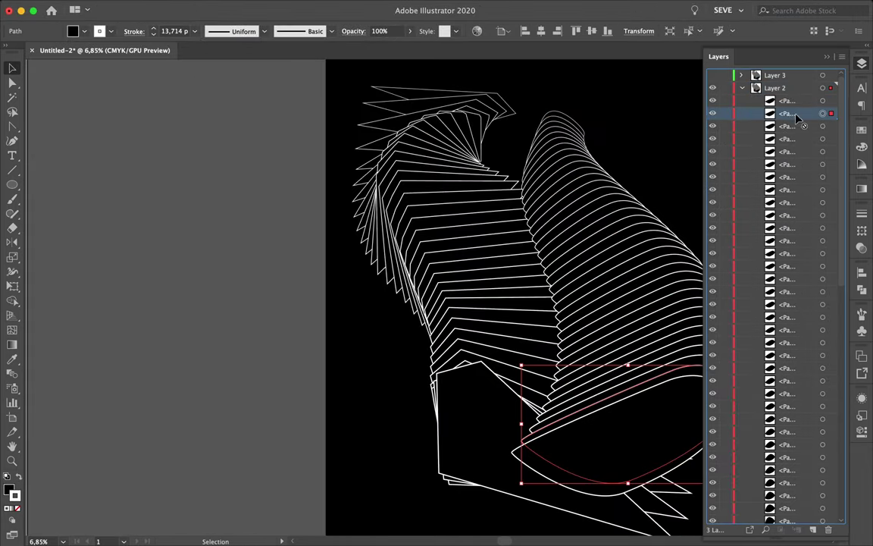
scroll(796, 228, "down", 5)
scroll(583, 414, "right", 3)
Lock the stair-step paths and move the remaining tube rings beneath them.
key("super+shift+a")
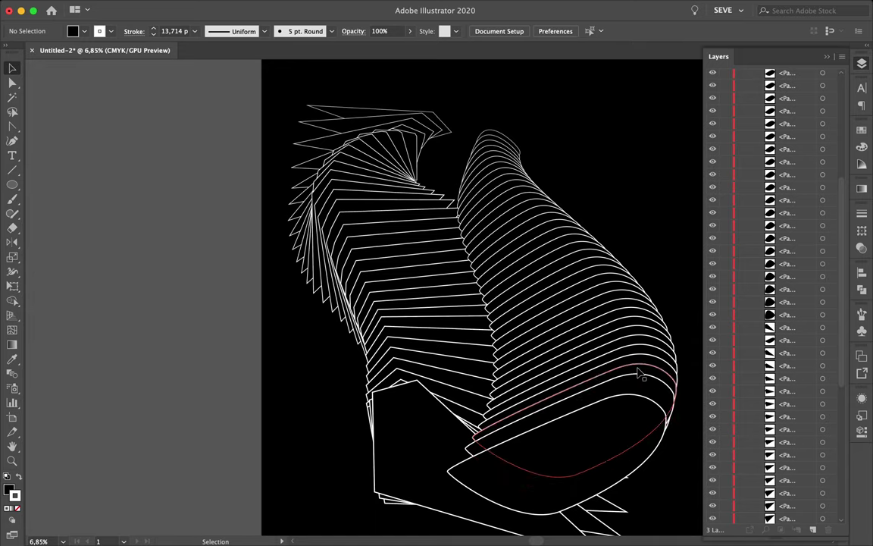
left_click(639, 373)
left_click(396, 511, "shift")
key("super+2")
key("super+a")
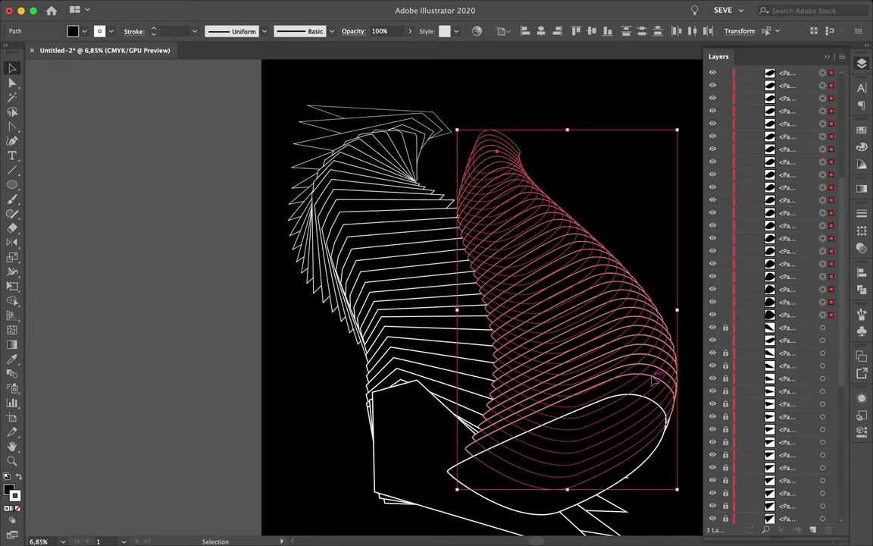
scroll(796, 317, "down", 5)
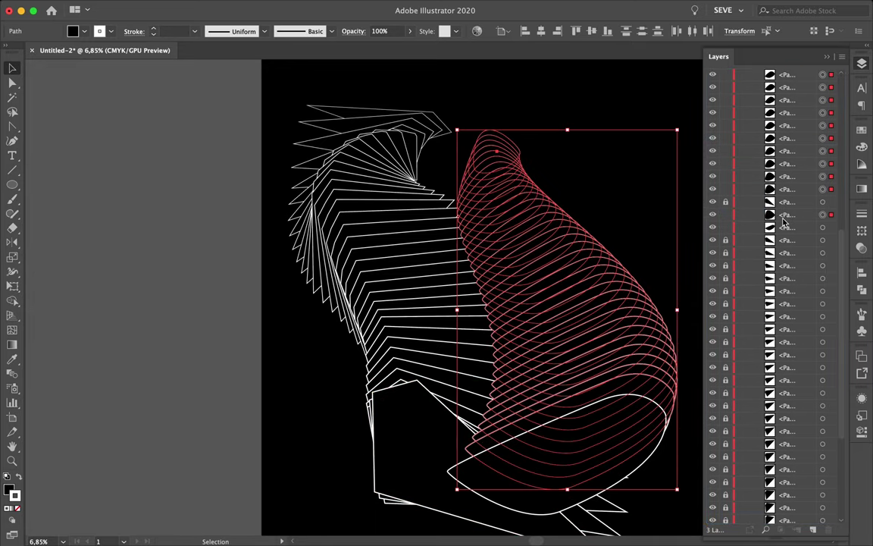
scroll(789, 303, "up", 15)
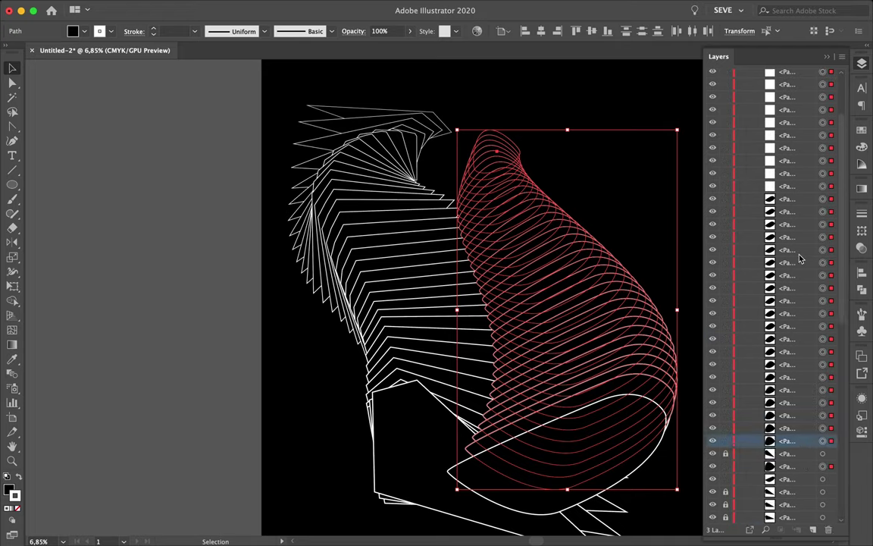
left_click(790, 112, "shift")
scroll(793, 227, "down", 12)
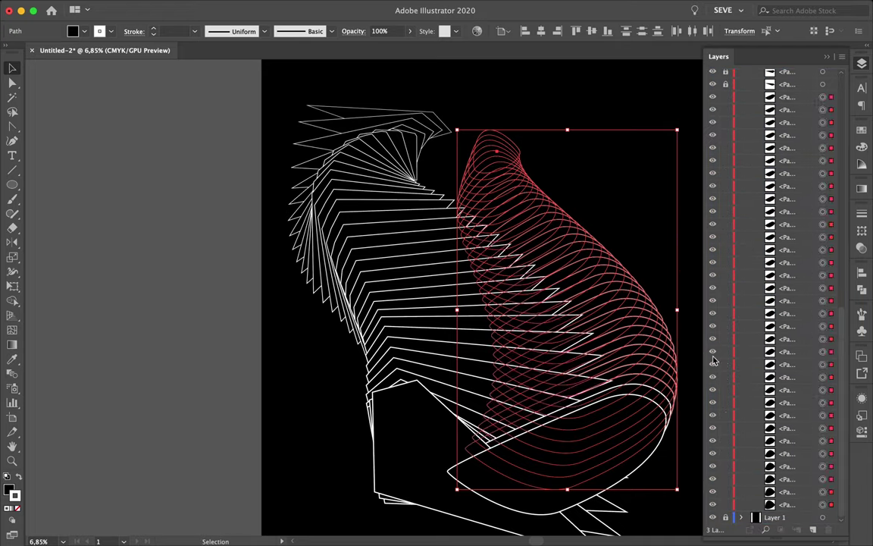
left_click(658, 252)
Send overlapping rings near the bottom of the tube further back.
left_click(489, 215)
scroll(618, 373, "up", 3, "alt")
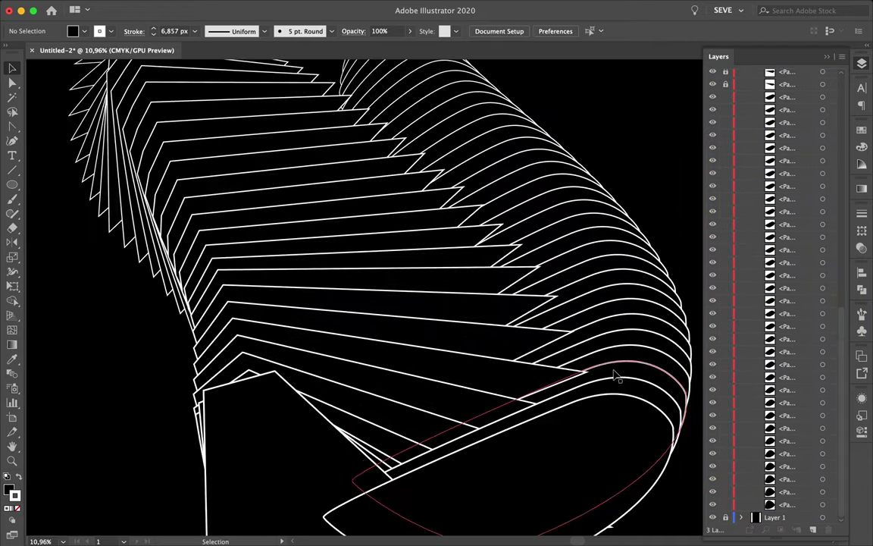
scroll(788, 211, "up", 2)
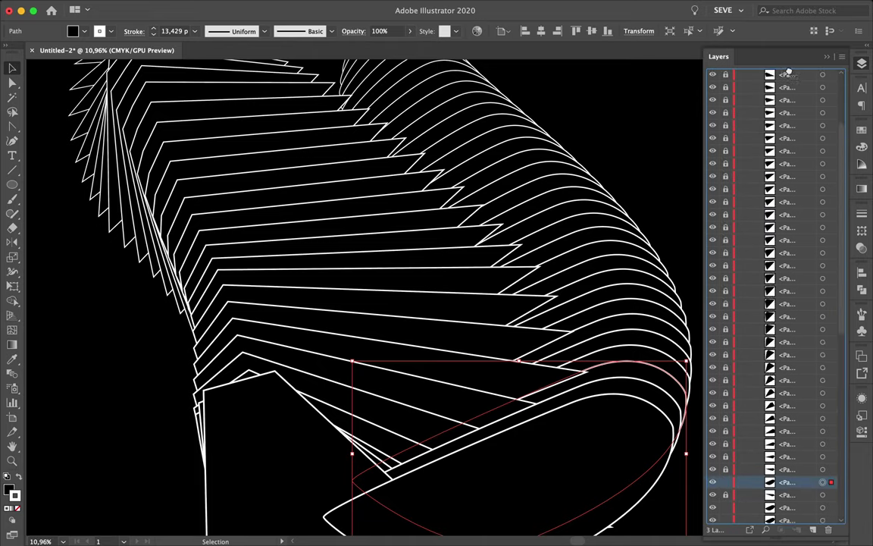
left_click(628, 356)
left_click(628, 353)
scroll(788, 152, "down", 2)
key("super+alt+bracketleft")
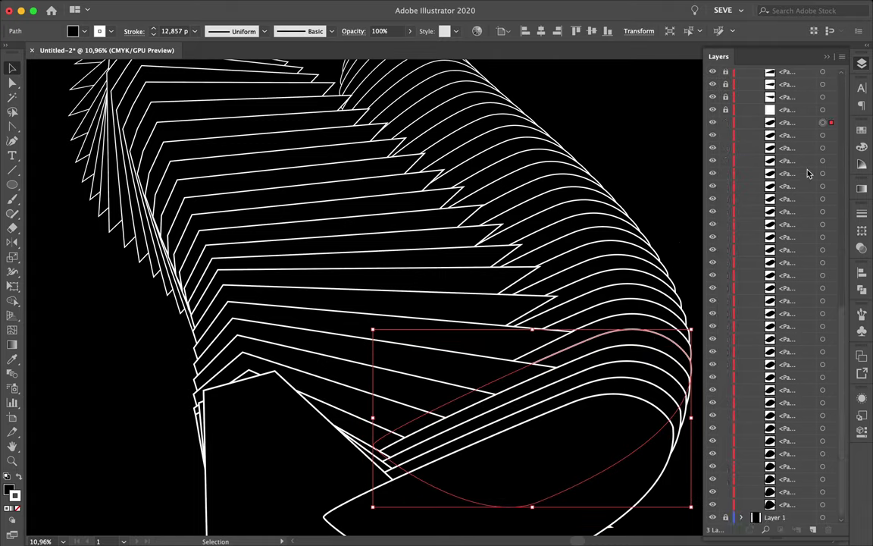
scroll(726, 175, "up", 5)
left_click(689, 198)
Draw a curled loop at the tube's right edge and add a copy of a stair-step shape.
scroll(689, 199, "down", 5)
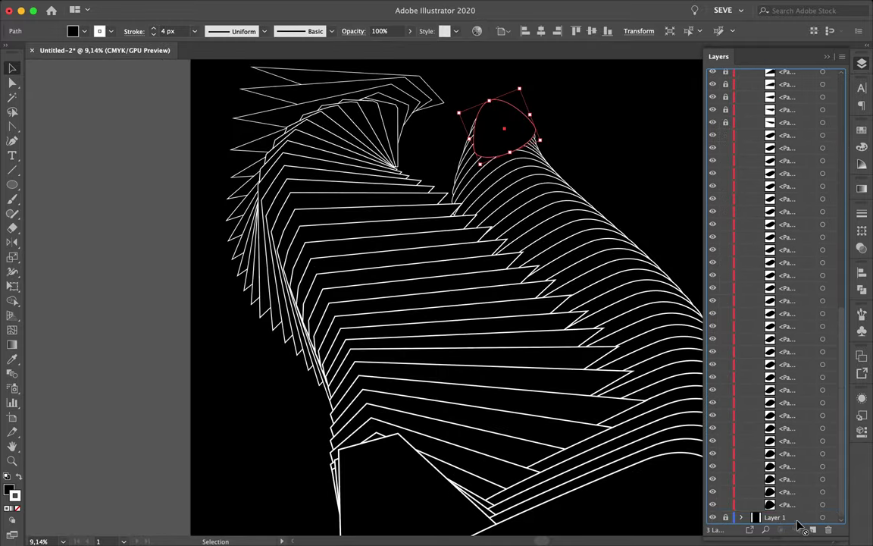
scroll(622, 134, "up", 2)
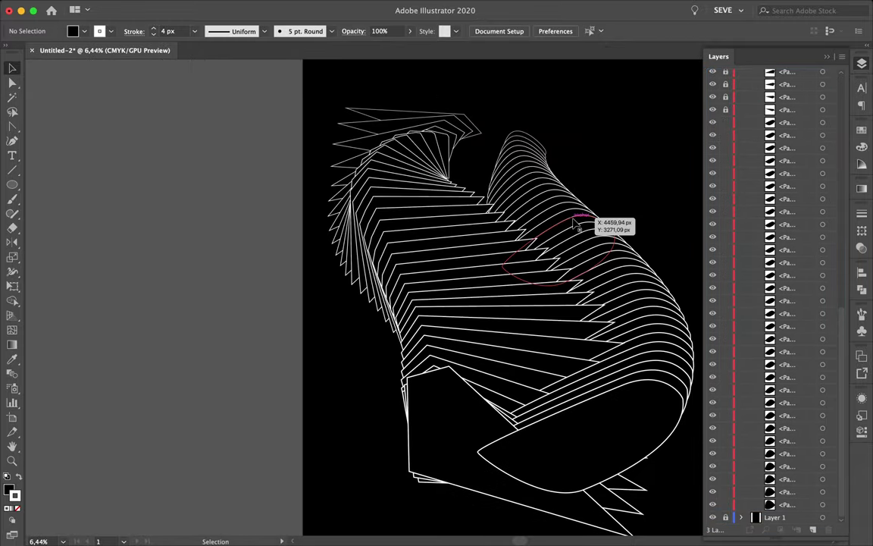
scroll(619, 206, "down", 3)
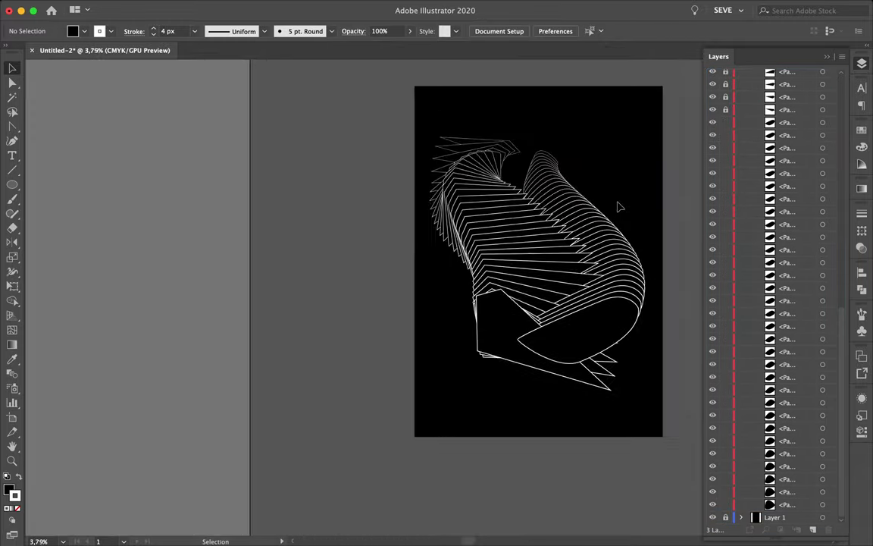
scroll(523, 151, "up", 5)
scroll(338, 348, "down", 3)
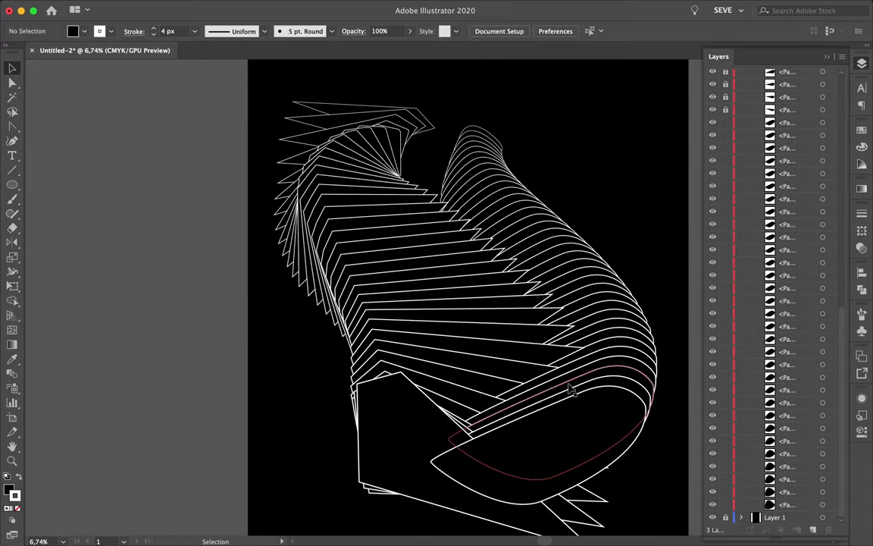
left_click_drag(584, 256, 582, 252)
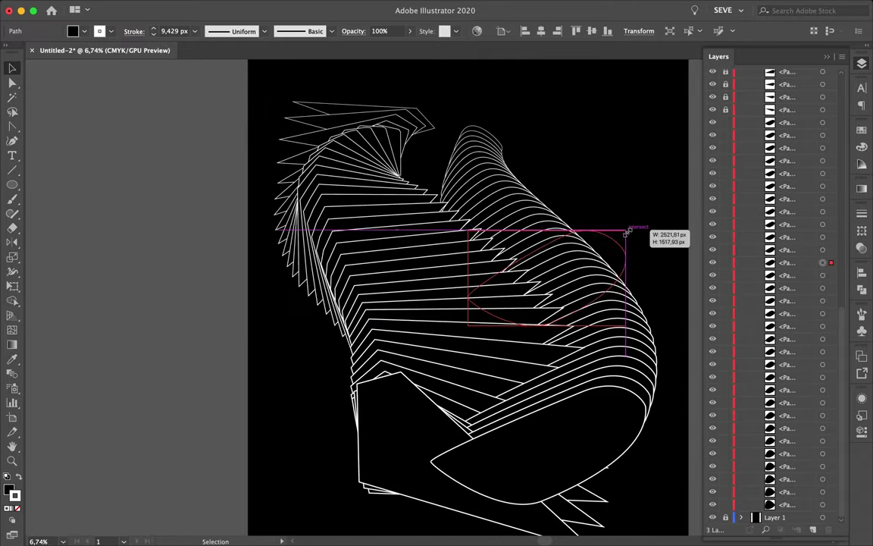
left_click(417, 275)
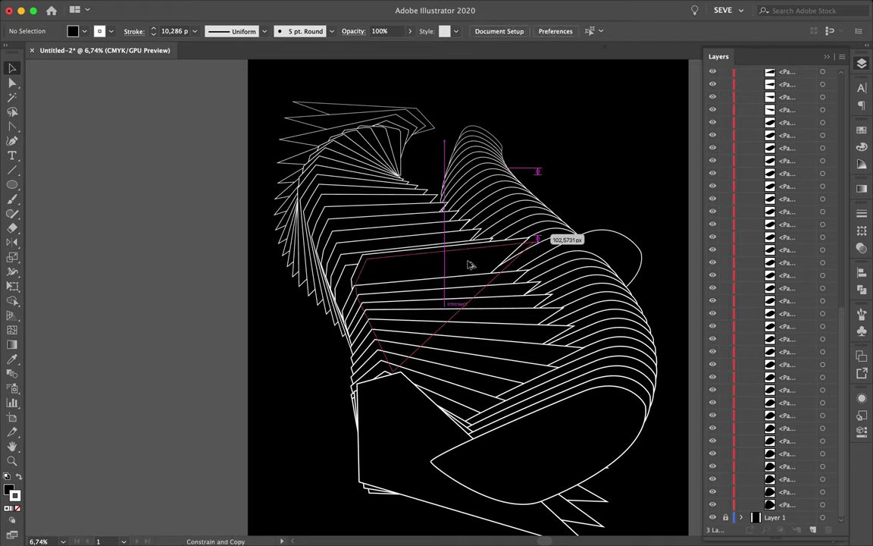
left_click_drag(470, 265, 488, 273)
scroll(610, 162, "up", 5)
scroll(297, 356, "down", 4)
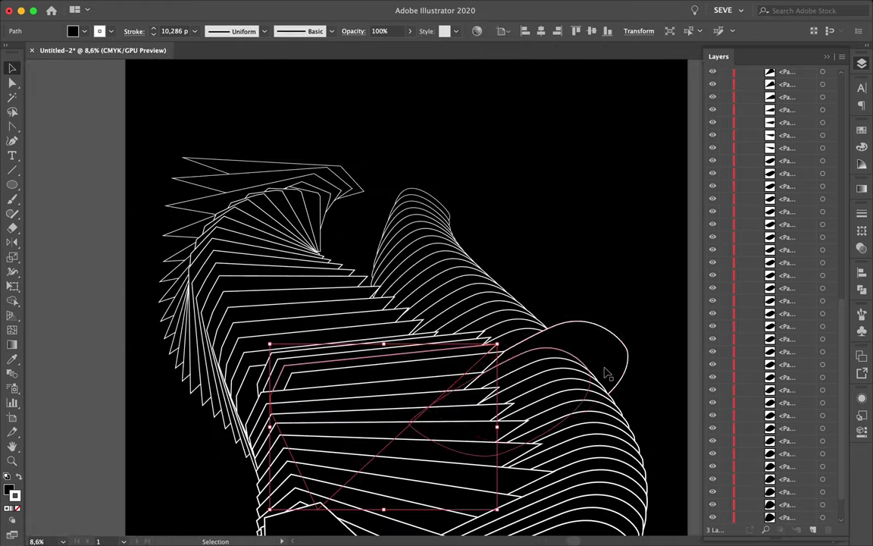
scroll(605, 373, "up", 3)
left_click_drag(590, 347, 561, 322)
Place loop copies over the bottom end and draw a small circle at the tube's top.
key("super+shift+a")
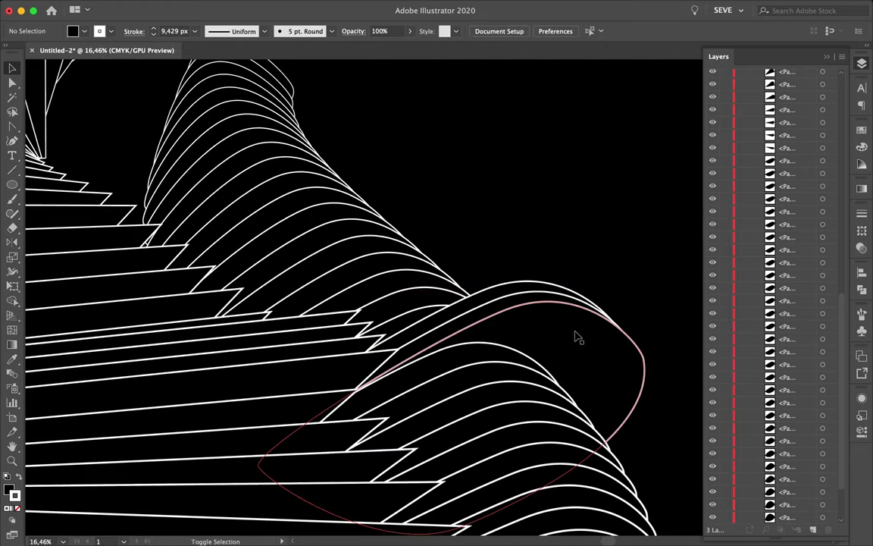
scroll(590, 234, "down", 5)
scroll(569, 169, "up", 1)
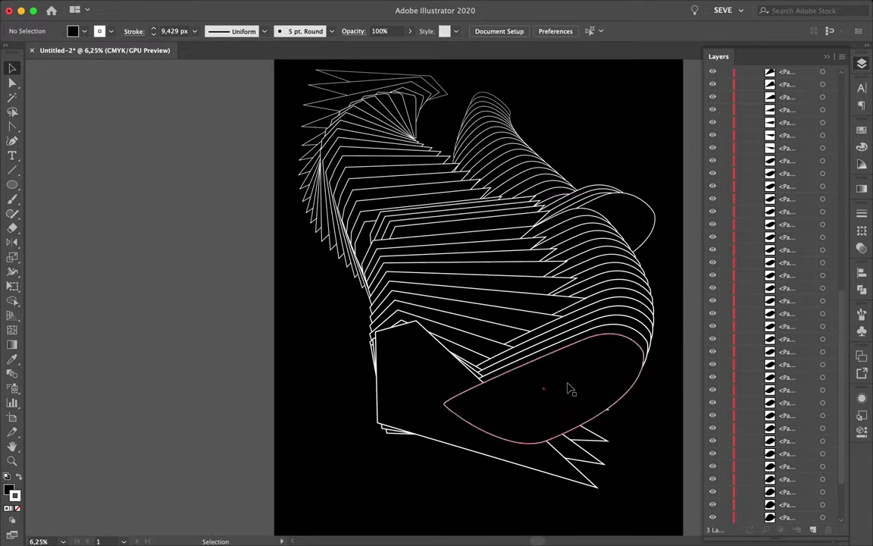
left_click_drag(558, 399, 535, 435)
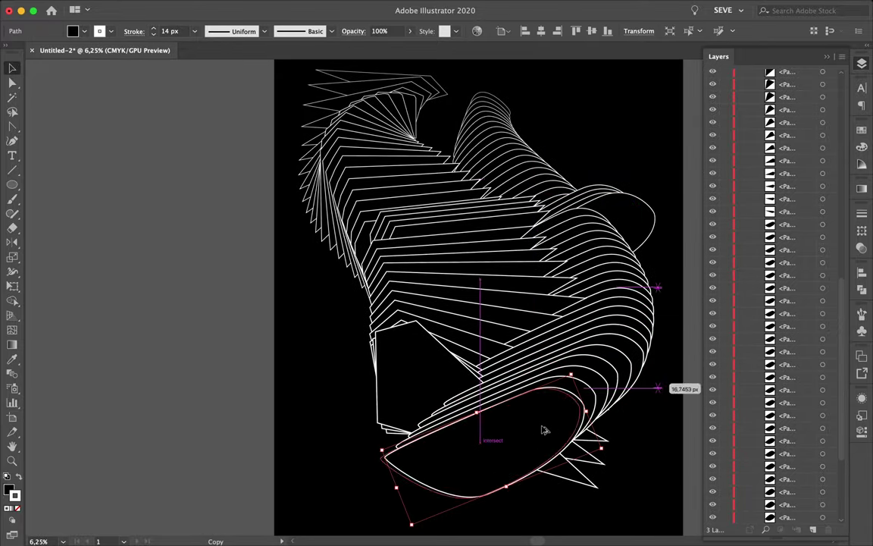
scroll(462, 370, "up", 2)
scroll(455, 371, "down", 3)
left_click_drag(446, 365, 492, 419)
scroll(491, 419, "down", 2)
scroll(810, 400, "up", 10)
left_click(693, 265)
scroll(694, 265, "down", 2)
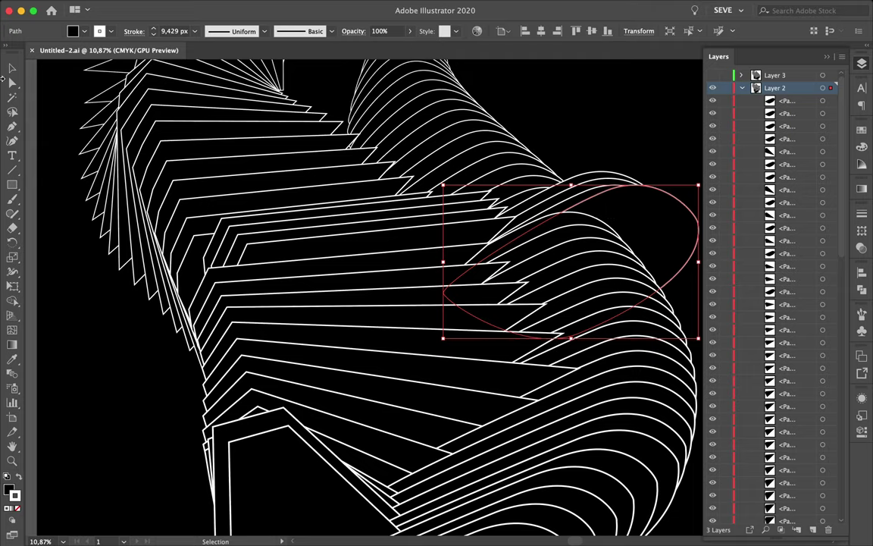
left_click_drag(561, 161, 612, 212)
Fill the circle with a freeform gradient with yellow, cyan blue and magenta points.
key("v")
left_click(862, 130)
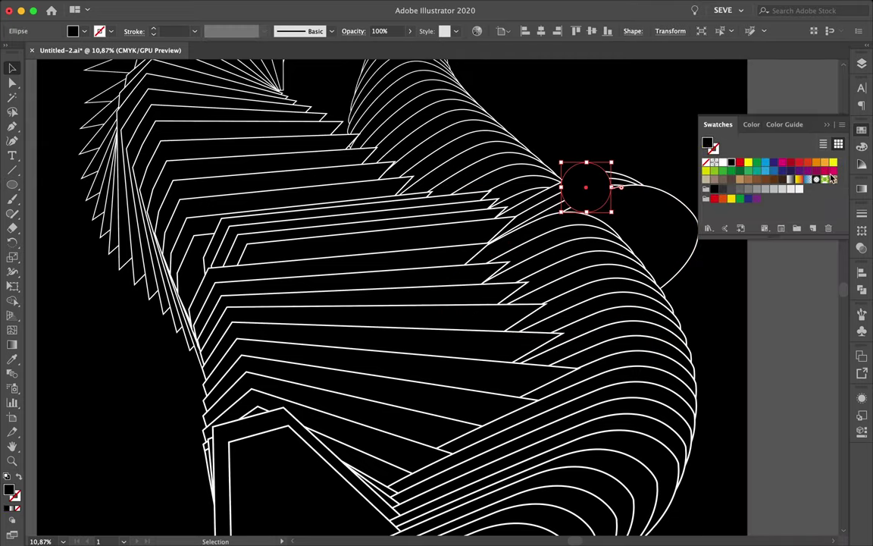
left_click(862, 247)
left_click(715, 203)
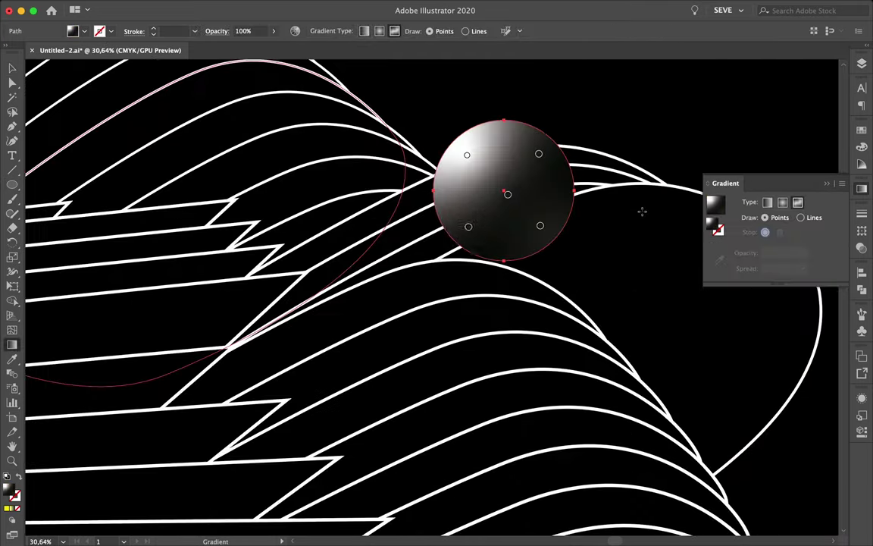
left_click(765, 232)
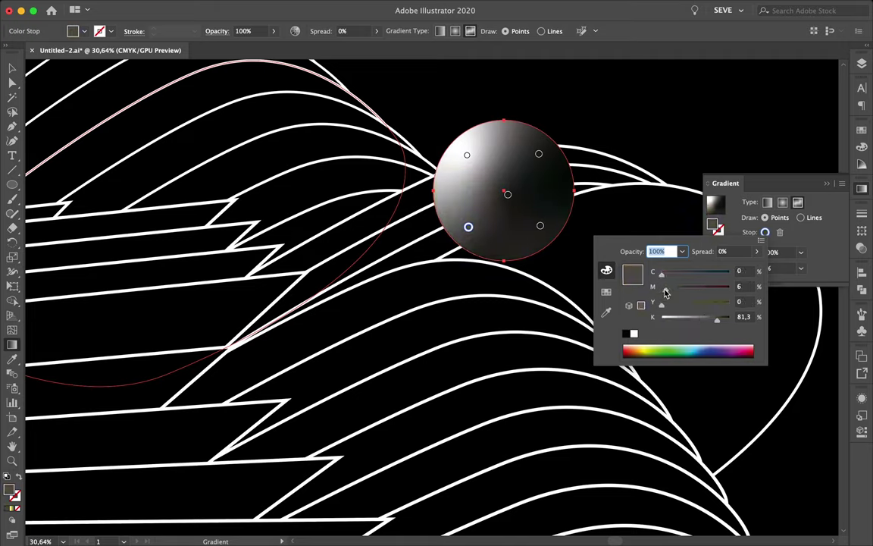
left_click_drag(687, 324, 662, 319)
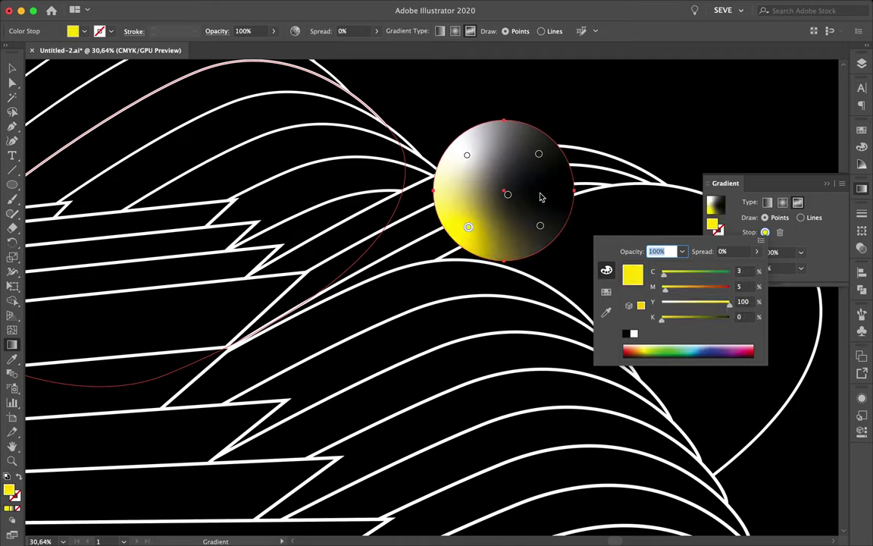
double_click(539, 225)
left_click_drag(474, 314, 439, 314)
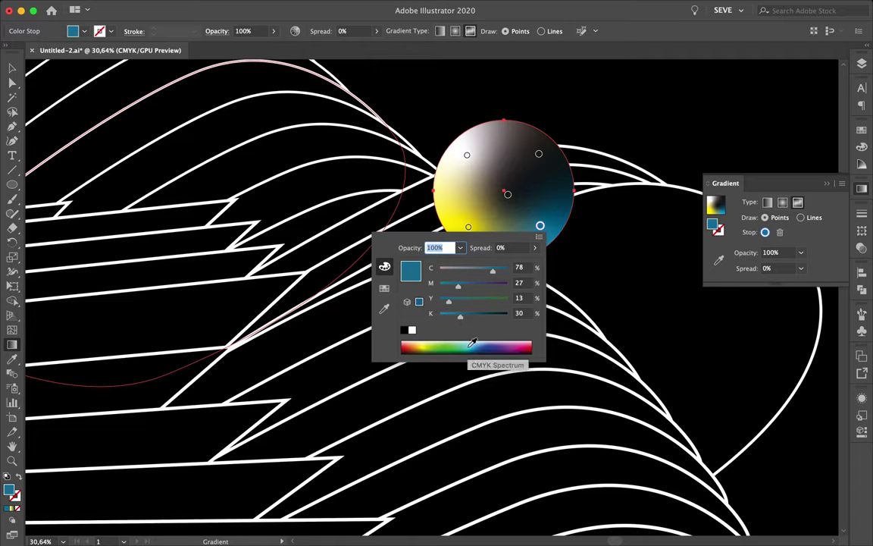
left_click(620, 201)
double_click(508, 194)
left_click_drag(462, 284, 410, 284)
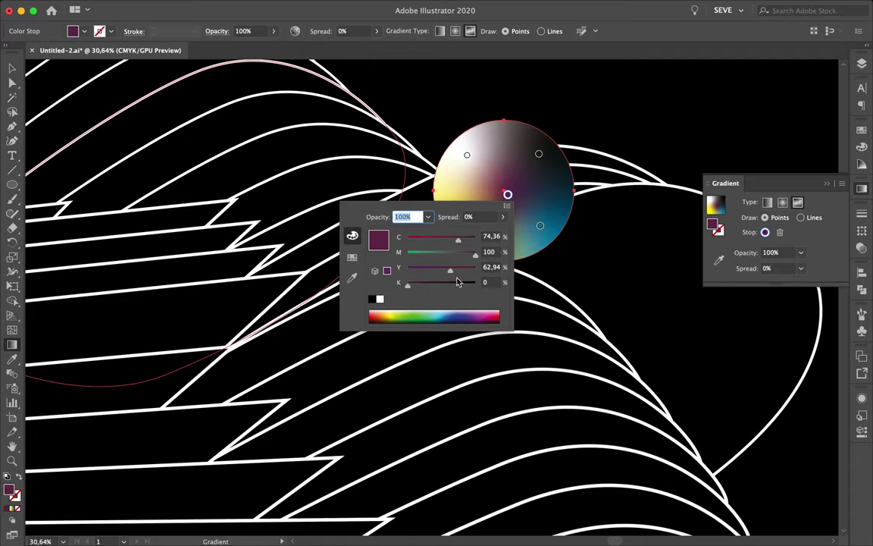
left_click(425, 241)
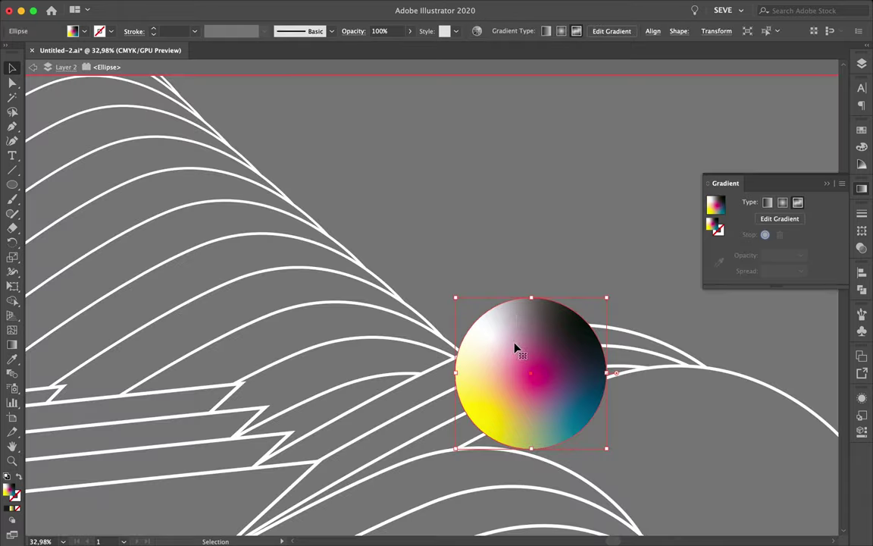
Add extra magenta gradient points along the circle's left edge.
key("g")
left_click(535, 379)
left_click(480, 322)
left_click(460, 355)
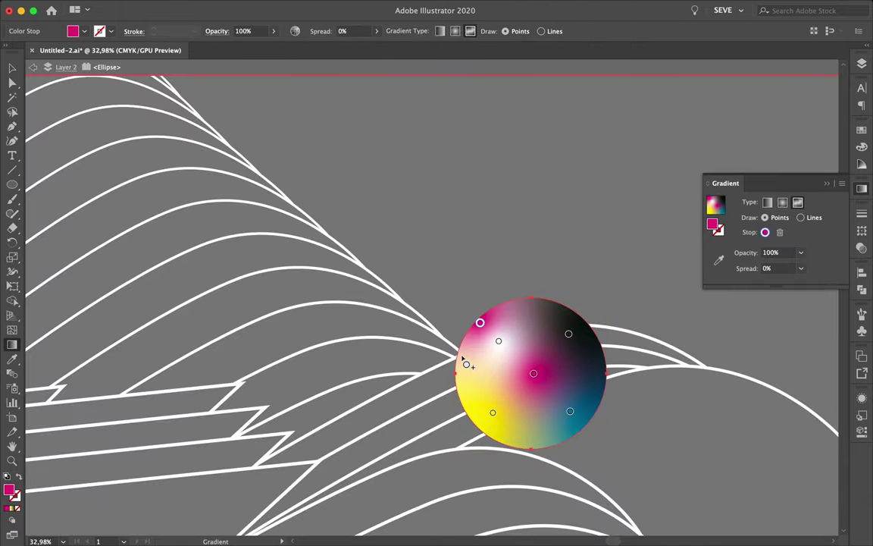
left_click(462, 400)
left_click(493, 413)
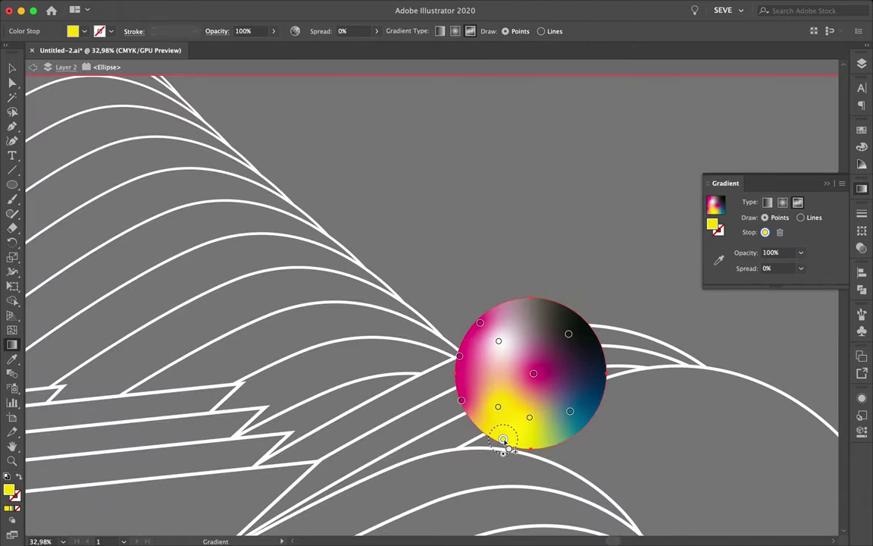
Delete unused default swatches and save magenta, yellow, cyan and black as new swatches.
left_click(503, 440)
left_click(862, 129)
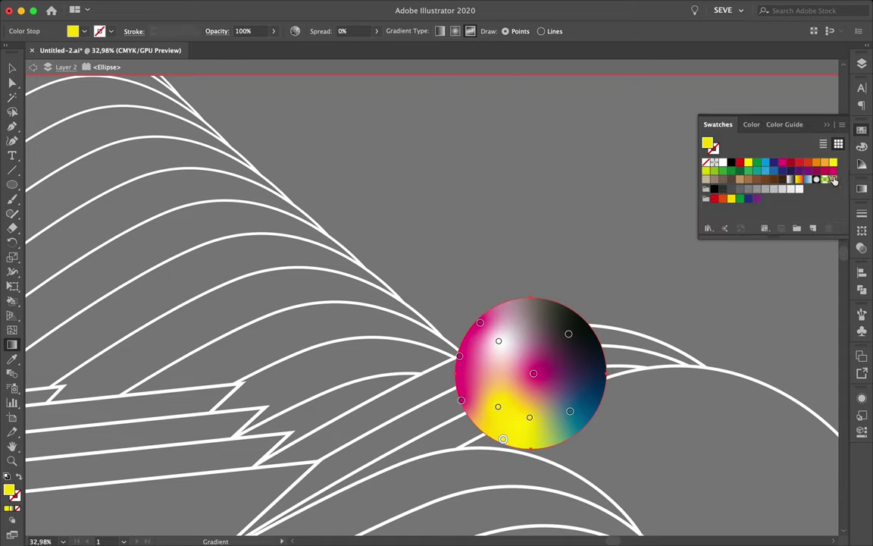
left_click(828, 228)
left_click(462, 400)
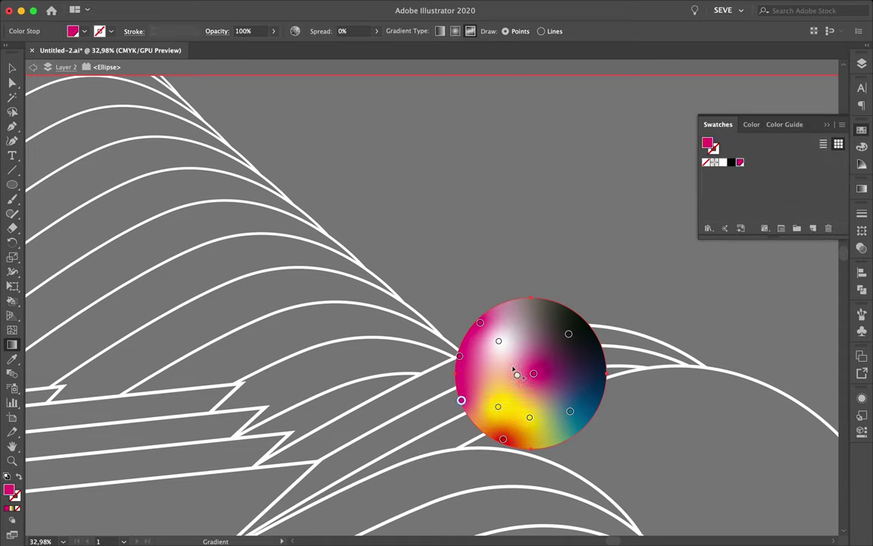
key("Return")
left_click(499, 406)
key("Return")
left_click(571, 412)
left_click(813, 228)
key("Return")
left_click(568, 334)
left_click(813, 228)
key("Return")
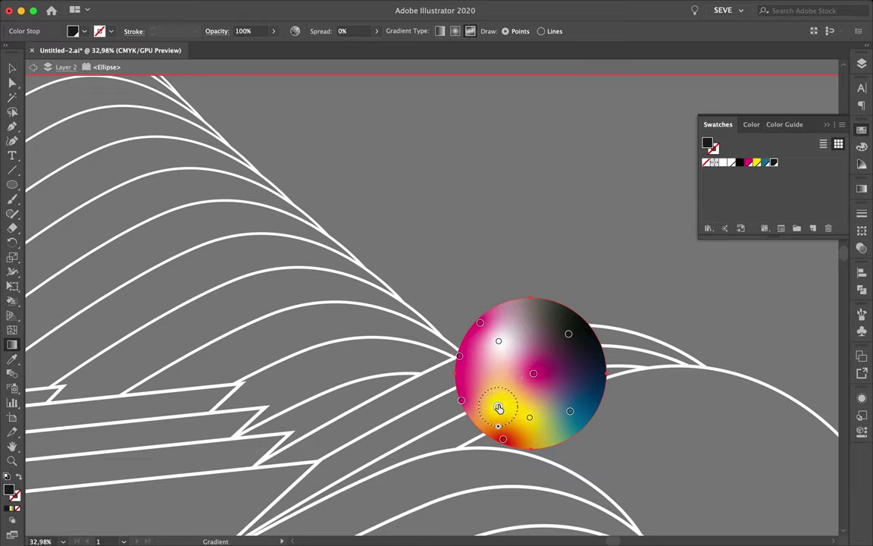
Move the yellow and blue points upward and remove the left-edge magenta point.
left_click_drag(499, 409, 501, 387)
left_click_drag(598, 375, 577, 314)
key("v")
scroll(547, 264, "down", 3)
left_click(538, 311)
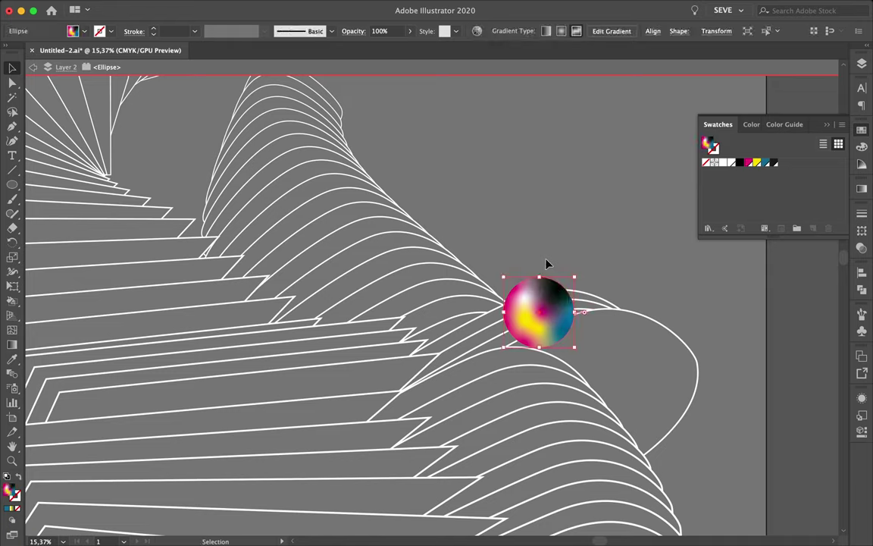
scroll(522, 373, "up", 2)
key("g")
left_click_drag(489, 333, 451, 296)
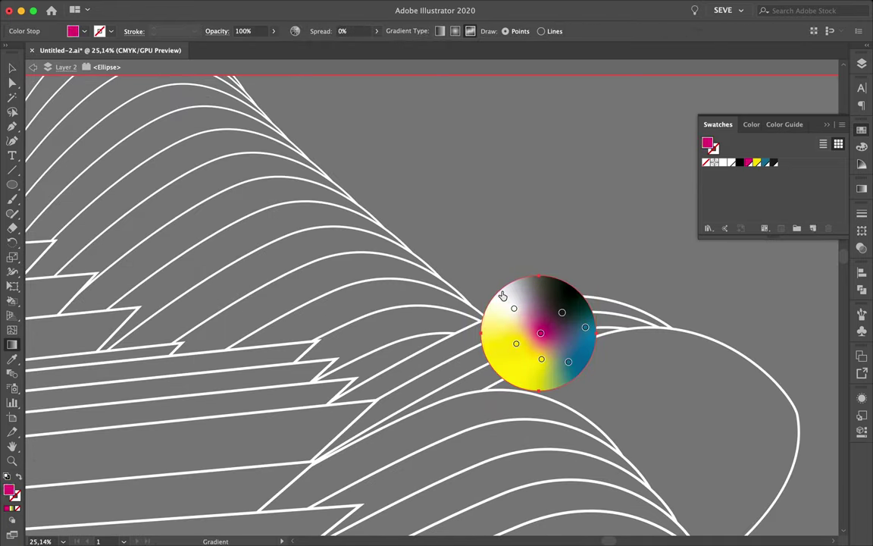
left_click(541, 333)
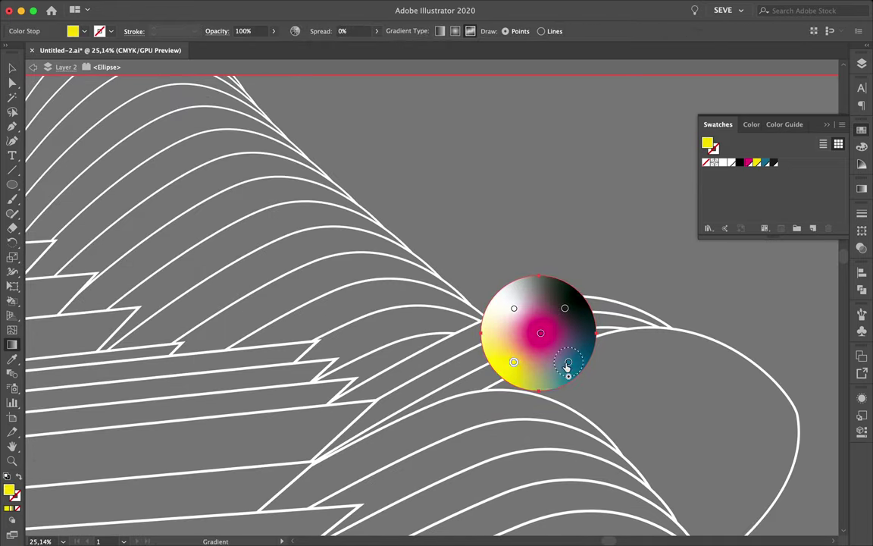
Drop a copy of the gradient circle onto the sculpture.
key("v")
scroll(522, 204, "down", 3)
scroll(522, 204, "up", 3)
left_click_drag(766, 306, 614, 290)
key("g")
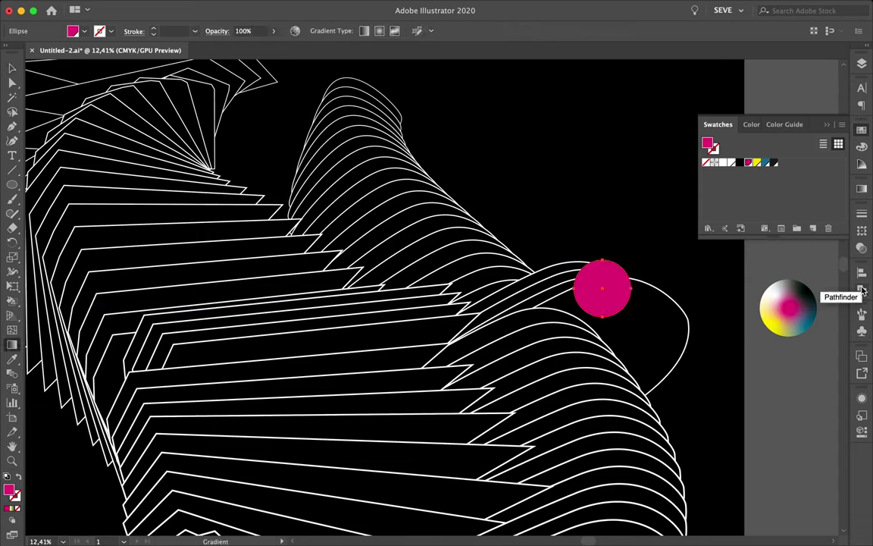
Make the copied circle solid magenta by setting both gradient stops to magenta.
left_click(862, 231)
left_click(717, 201)
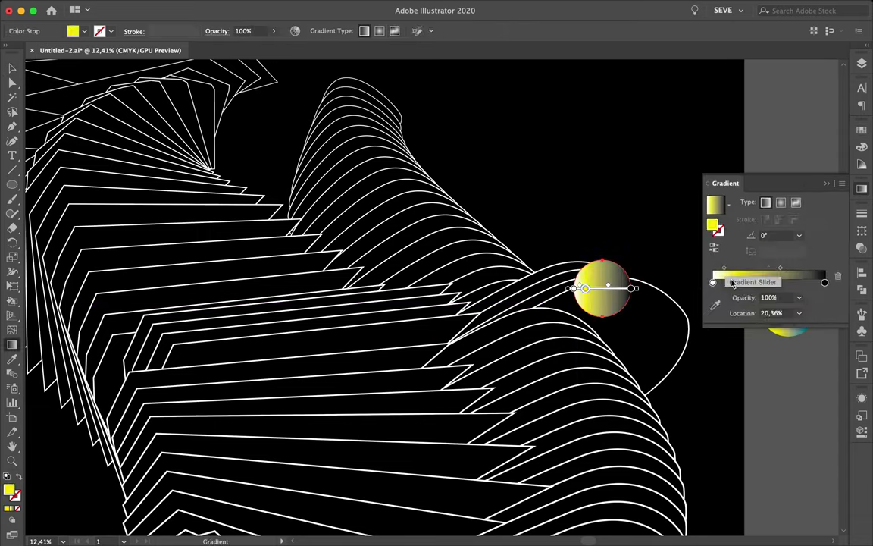
double_click(713, 275)
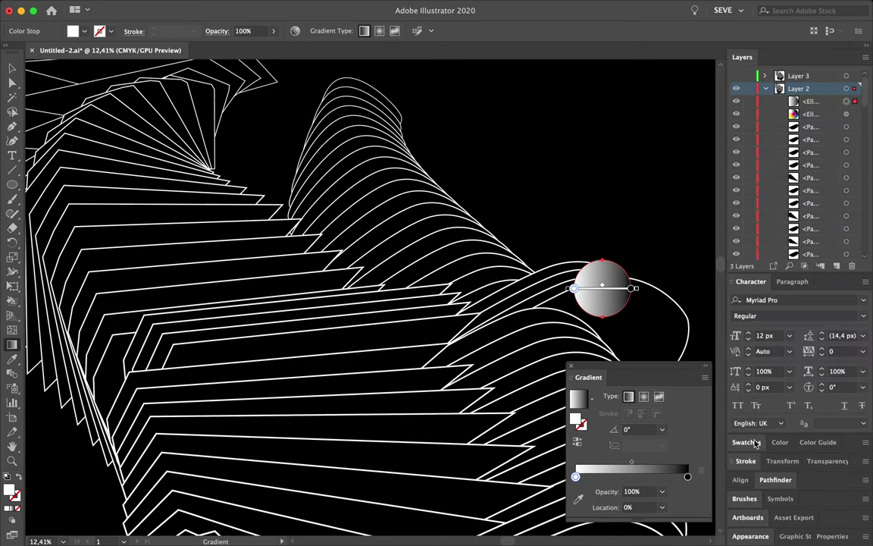
left_click(778, 386)
left_click(687, 477)
left_click(777, 387)
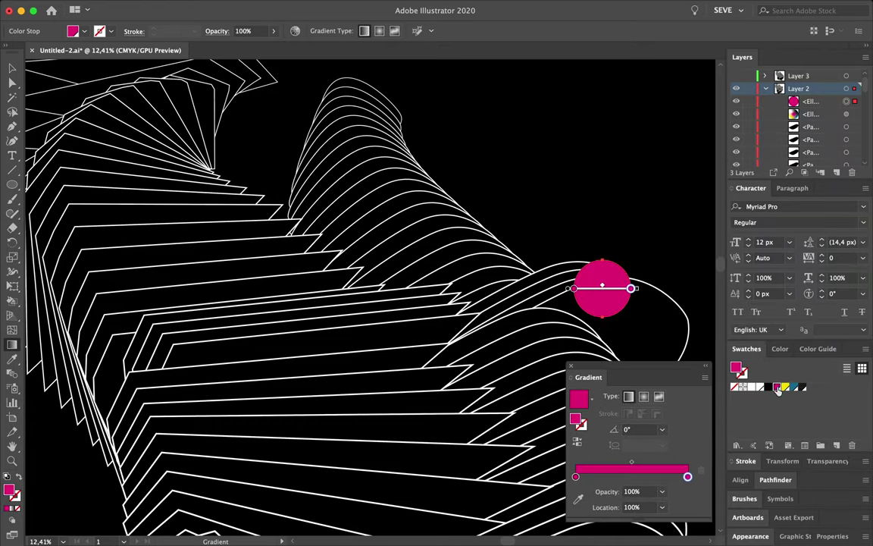
left_click(662, 492)
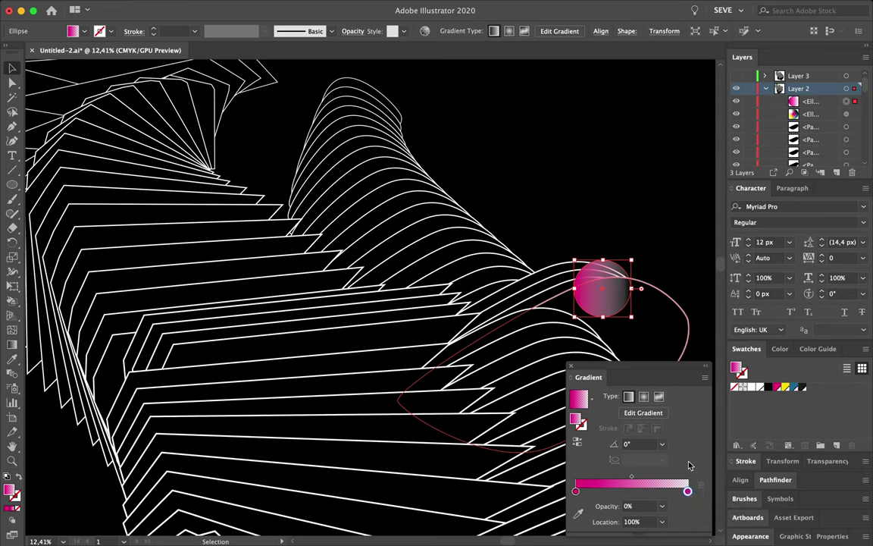
key("ctrl+z")
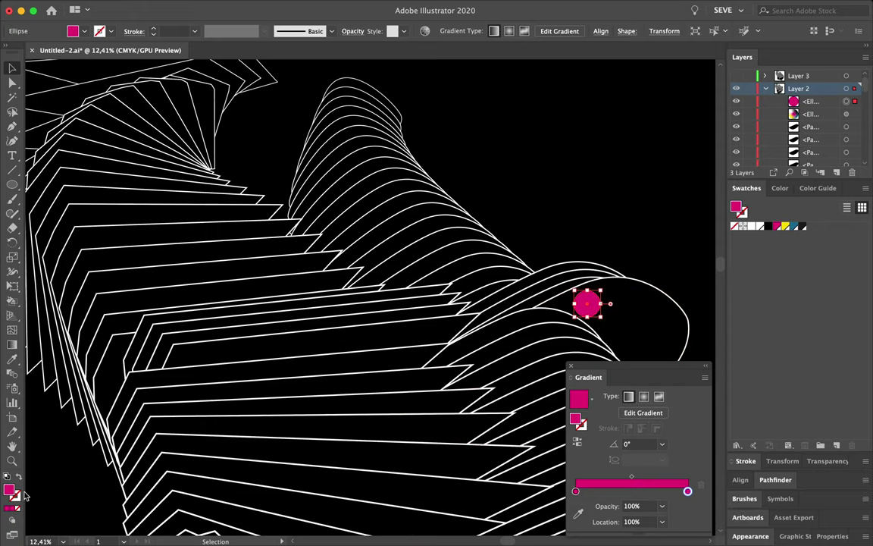
Give the circle a light blue outline and move it behind the blend paths in Layers.
double_click(15, 496)
left_click(393, 273)
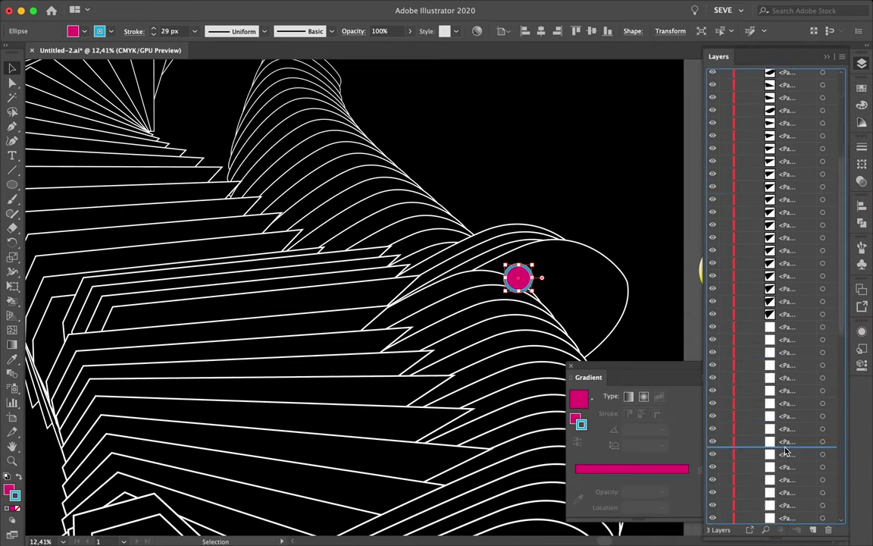
left_click_drag(789, 144, 786, 464)
left_click_drag(789, 148, 791, 247)
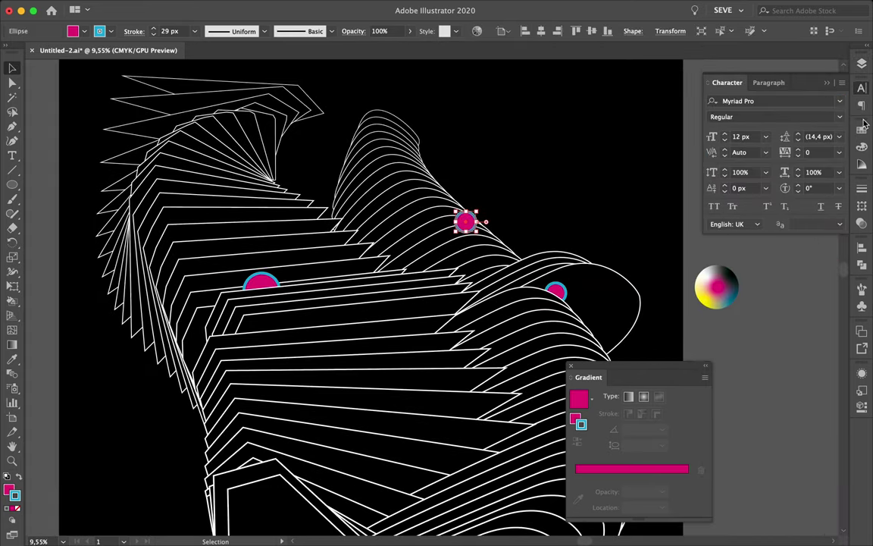
Recolour a circle's fill teal, then select the small magenta circle at lower left.
left_click(634, 179)
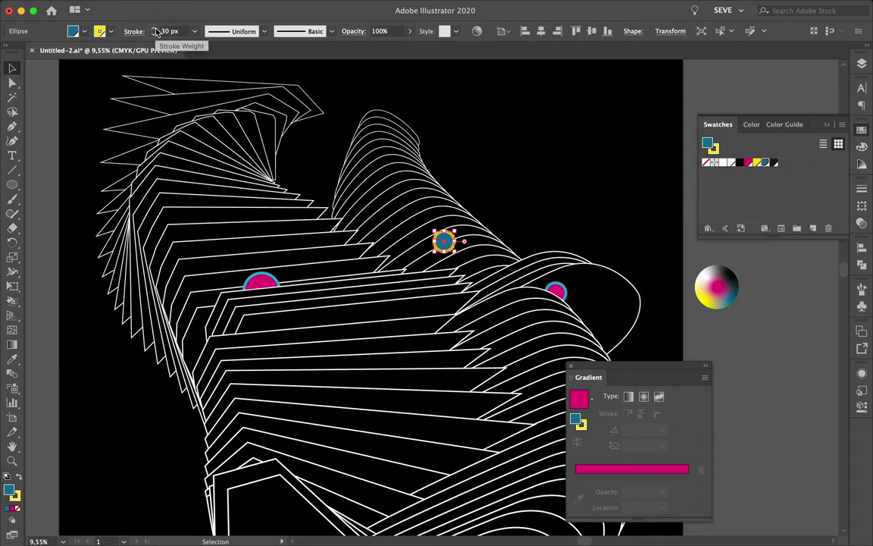
key("F7")
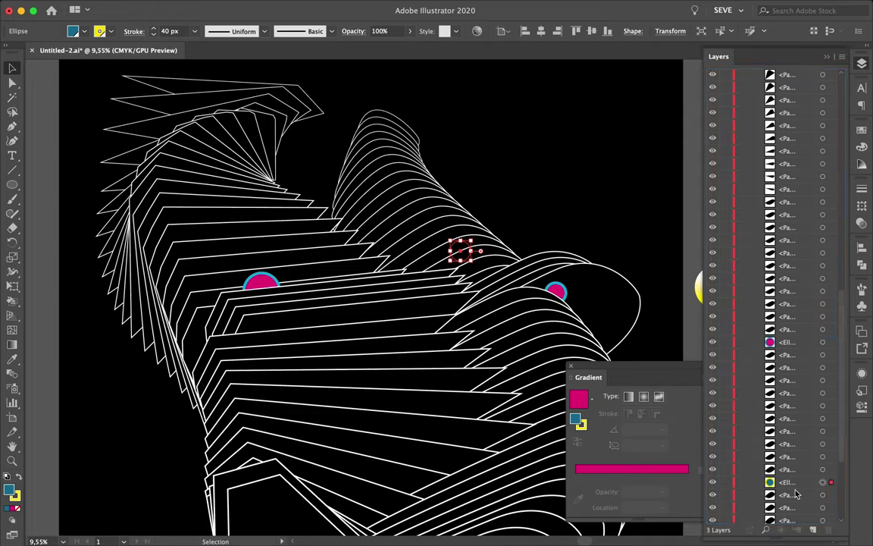
scroll(500, 238, "down", 5)
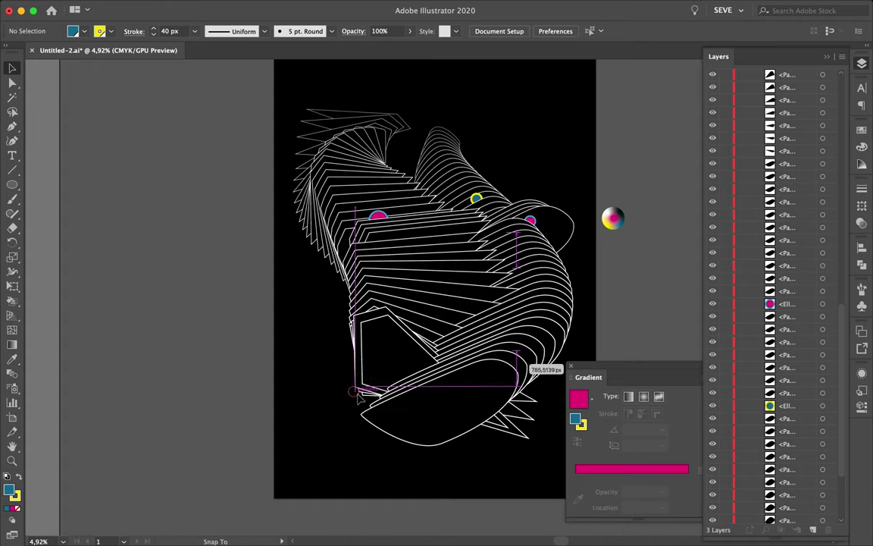
left_click(355, 394)
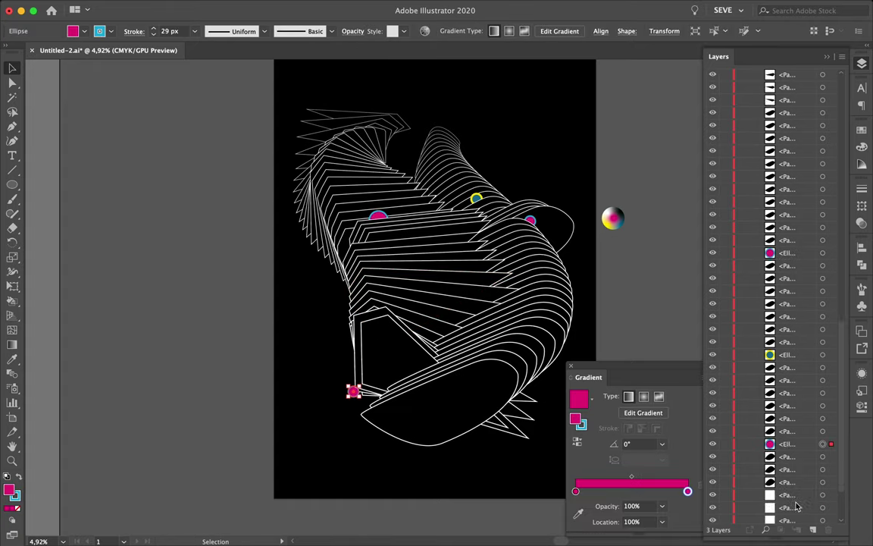
Enlarge the magenta circle from its centre and remove its outline.
key("ctrl+t")
left_click_drag(358, 397, 391, 423)
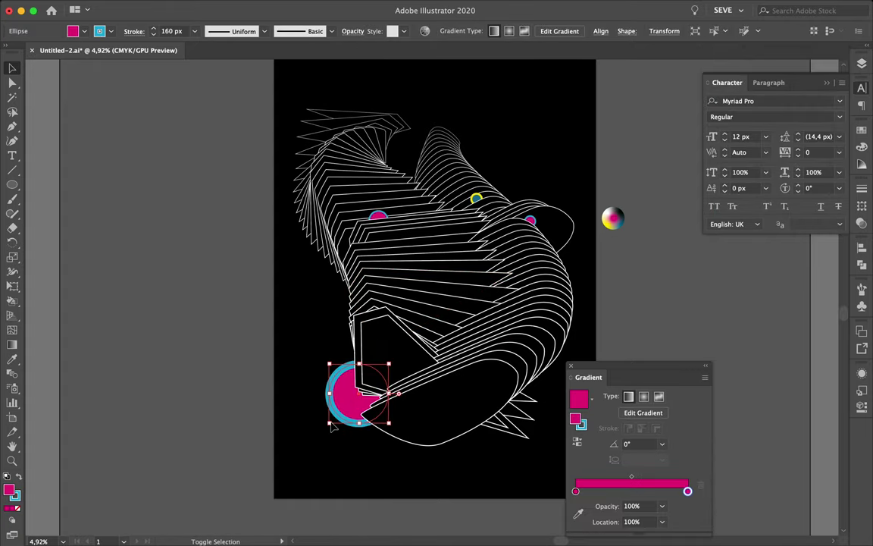
left_click_drag(330, 427, 307, 443)
left_click(111, 31)
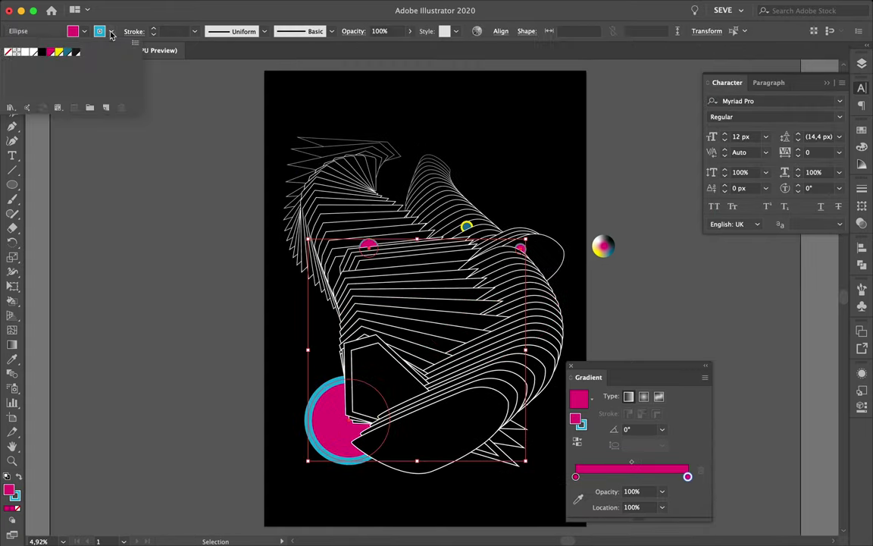
left_click(7, 52)
Give the small centre circle no outline and a brighter cyan fill.
left_click(467, 226)
left_click(111, 31)
left_click(862, 131)
left_click(767, 163)
double_click(767, 163)
key("Return")
scroll(566, 202, "up", 5)
scroll(592, 186, "down", 3)
scroll(592, 186, "up", 2)
scroll(531, 228, "up", 2)
scroll(495, 262, "down", 5)
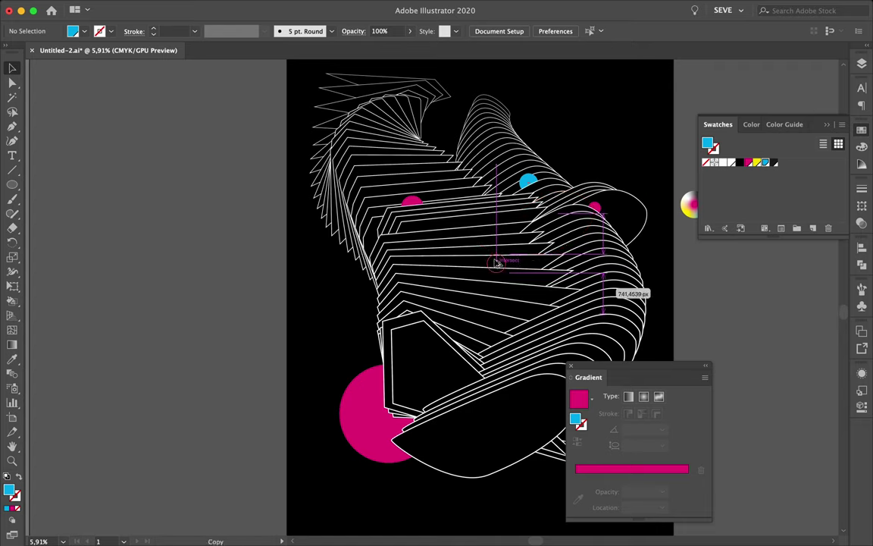
Place a copy of the cyan circle mid-sculpture, stacked behind the blend paths in Layers.
left_click_drag(494, 262, 512, 277)
key("F7")
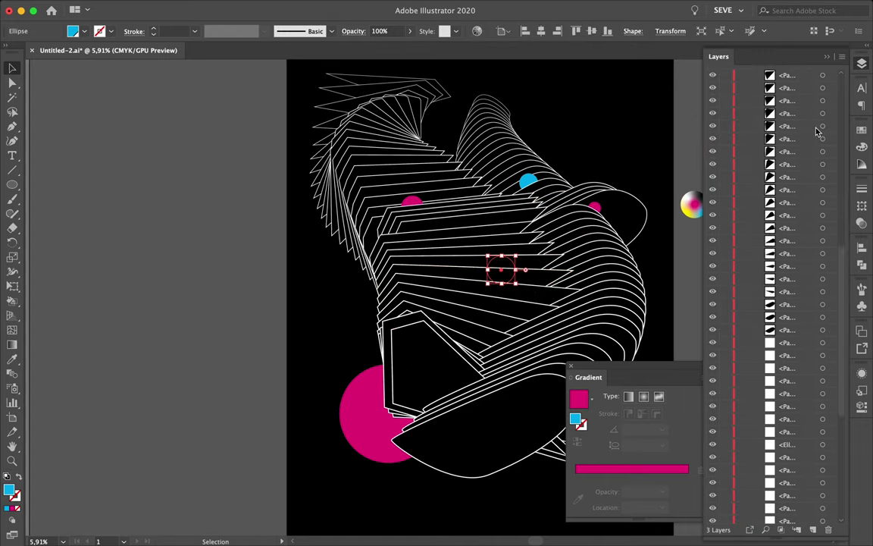
scroll(795, 288, "down", 3)
mouse_move(789, 138)
left_mouse_down()
mouse_move(786, 268)
mouse_move(791, 246)
left_mouse_up()
scroll(434, 227, "up", 3)
scroll(434, 227, "down", 3)
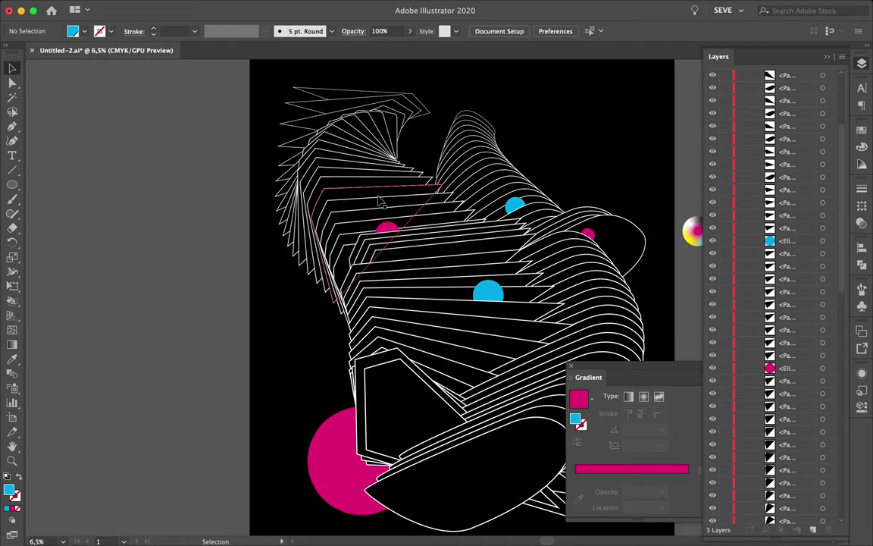
Duplicate the blue circle onto the left slices and fill the copy yellow.
left_click_drag(488, 292, 322, 225)
left_click(862, 129)
left_click(757, 163)
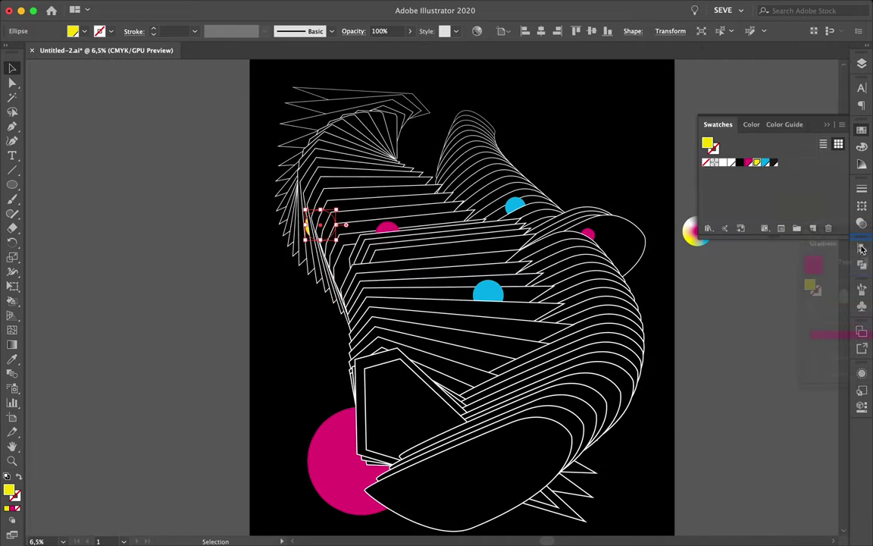
left_click(256, 288)
scroll(255, 289, "up", 3)
scroll(338, 343, "down", 2)
scroll(338, 343, "down", 2)
Locate the small yellow circle in the Layers stacking order.
left_click(476, 190)
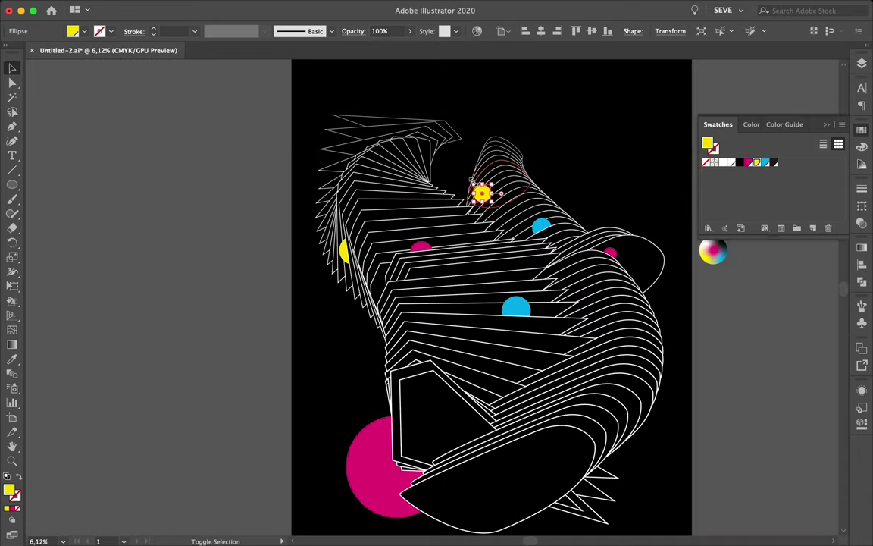
left_click(862, 66)
scroll(774, 303, "down", 5)
left_click(558, 179)
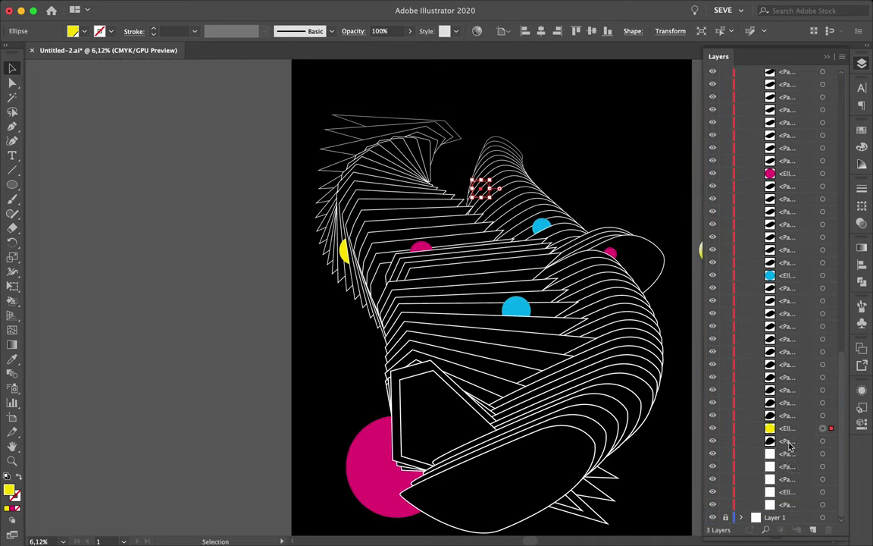
scroll(558, 179, "up", 3)
scroll(577, 123, "down", 3)
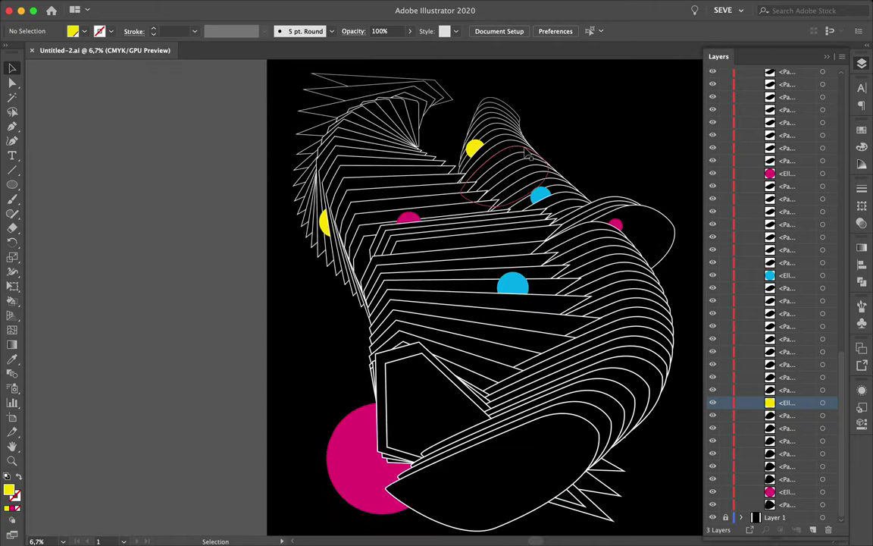
Move a yellow circle to the right, tuck it between slices, and enlarge the yellow circles.
left_click_drag(620, 353, 620, 353)
scroll(789, 265, "up", 5)
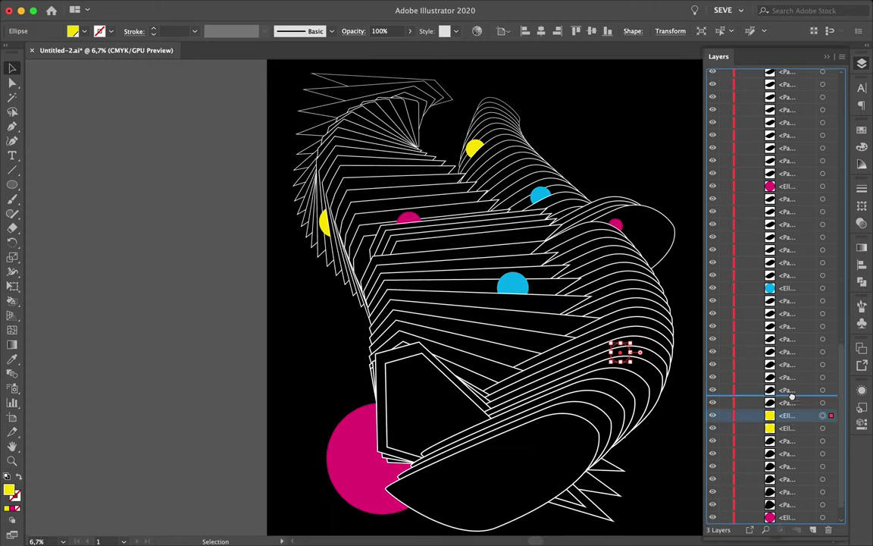
left_click_drag(793, 88, 789, 202)
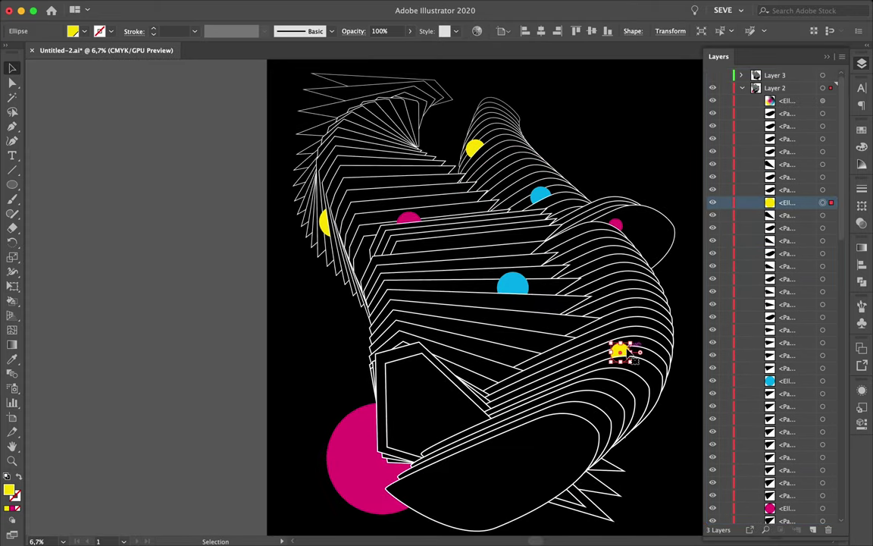
left_click_drag(648, 322, 643, 438)
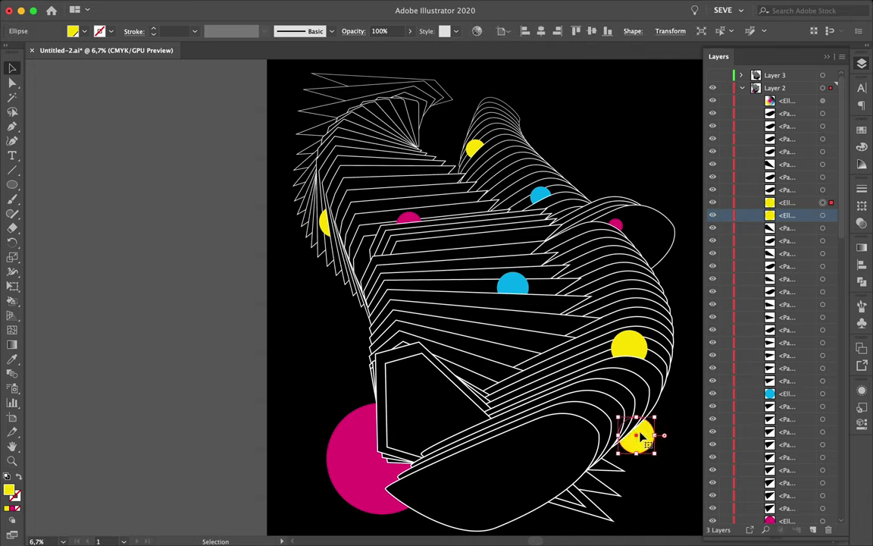
left_click_drag(685, 477, 675, 470)
left_click(675, 491)
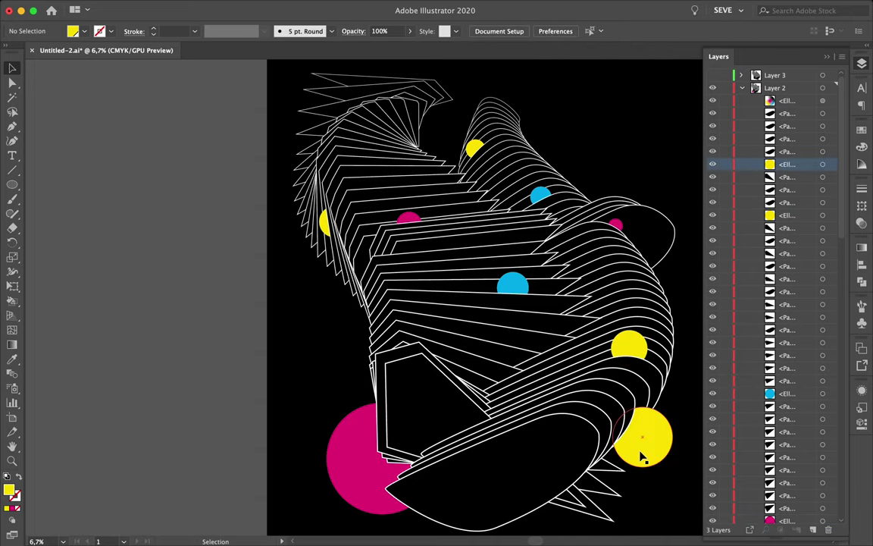
Add an enlarged blue circle copy at lower right, behind the white slices.
left_click_drag(525, 291, 537, 383)
left_click_drag(567, 333, 552, 356)
left_click_drag(789, 189, 792, 317)
left_click_drag(546, 349, 553, 355)
left_click(644, 117)
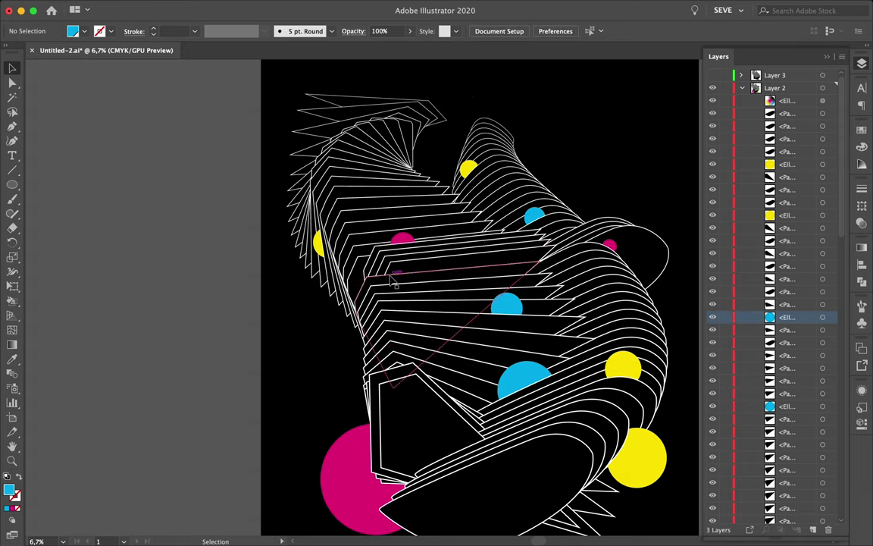
Copy a yellow circle lower on the body and shift the small blue circle left.
left_click(345, 474)
left_click_drag(566, 414, 484, 373)
left_click_drag(319, 334, 308, 334)
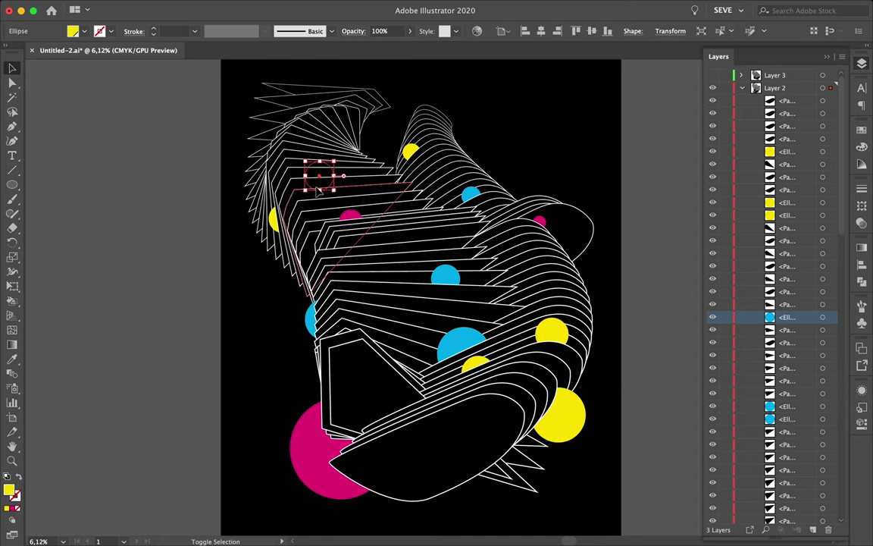
scroll(358, 59, "up", 3)
left_click(304, 121)
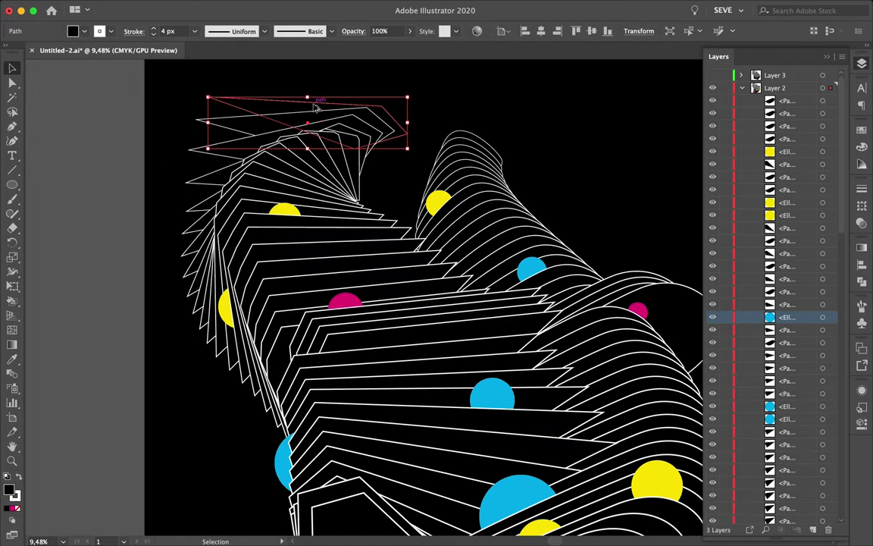
Place the magenta circle among the upper slices.
left_click(414, 96)
left_click(239, 159)
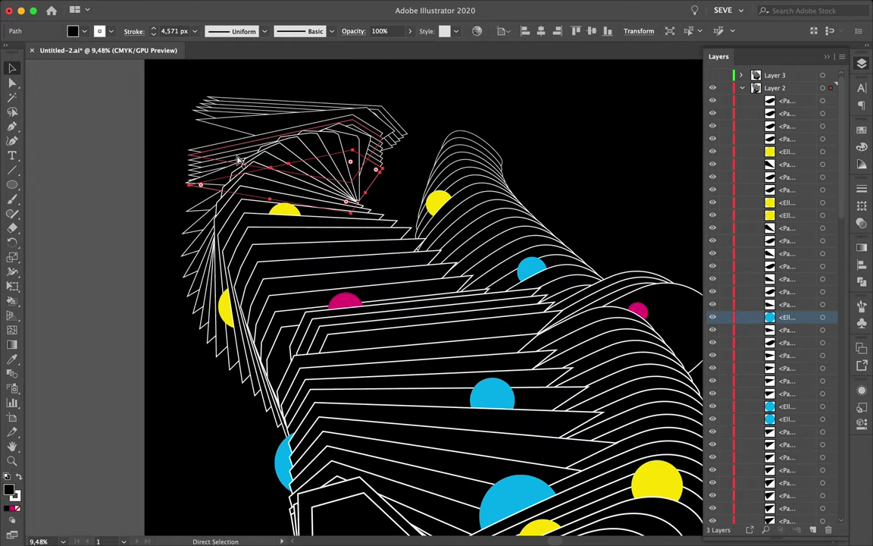
scroll(448, 161, "down", 1)
left_click(788, 406)
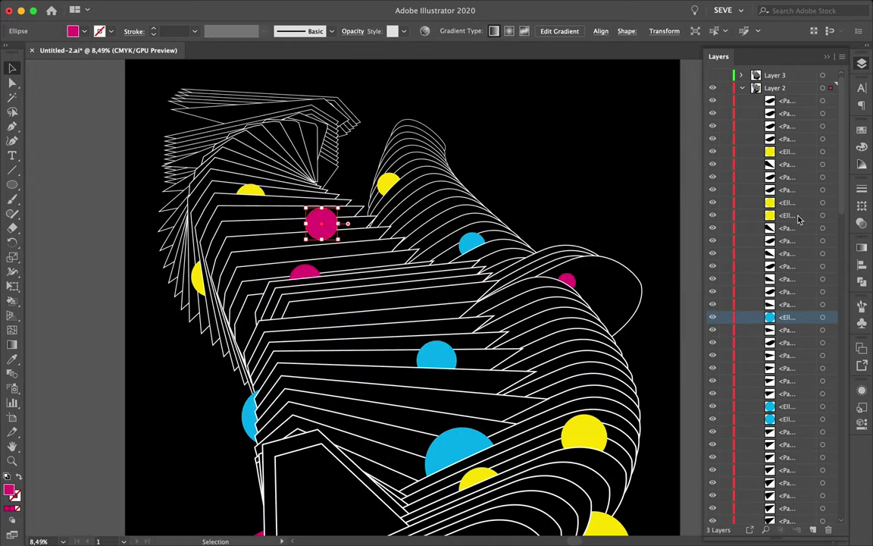
left_click_drag(321, 219, 335, 226)
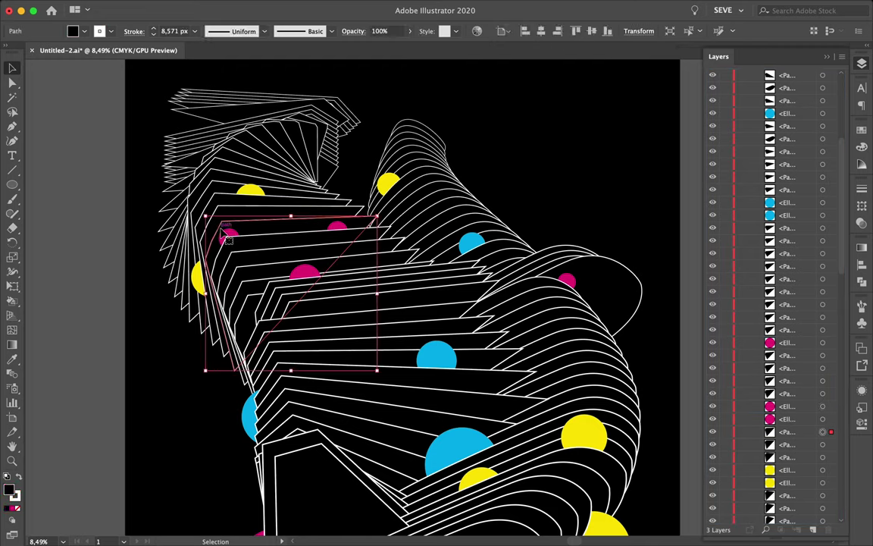
left_click(561, 171)
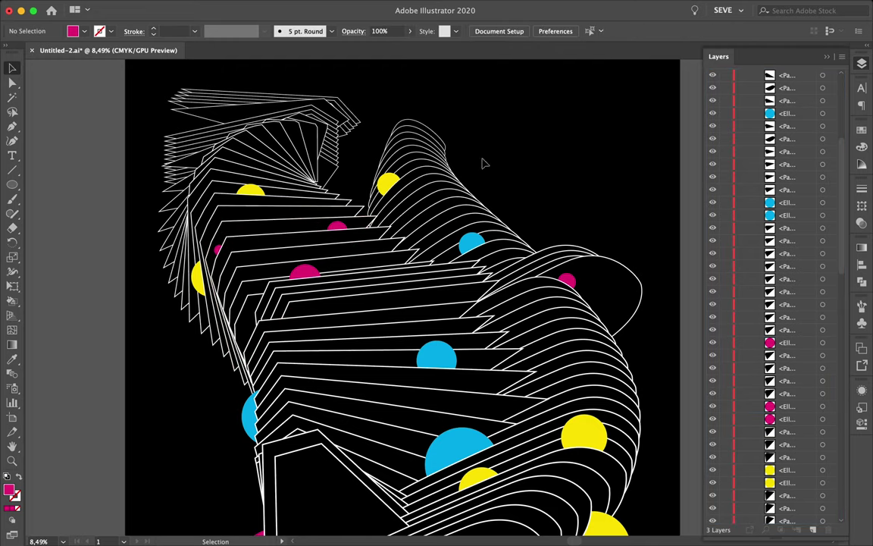
Put a blue circle at the top twist, tucked behind the slices and peeking from the fan's edge.
left_click_drag(448, 231, 276, 121)
scroll(788, 303, "up", 10)
mouse_move(788, 228)
left_mouse_down()
mouse_move(802, 235)
mouse_move(800, 298)
left_mouse_up()
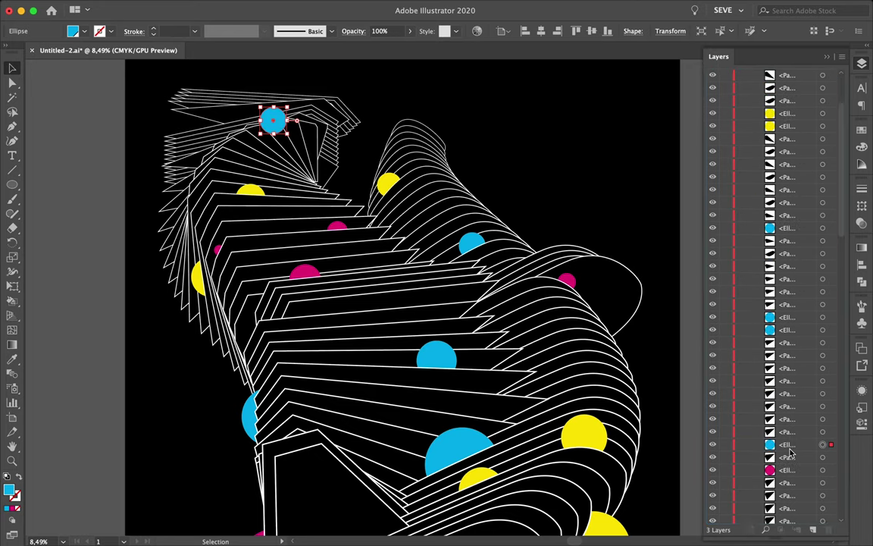
left_click_drag(792, 460, 786, 294)
scroll(275, 117, "up", 5)
left_click_drag(292, 163, 432, 292)
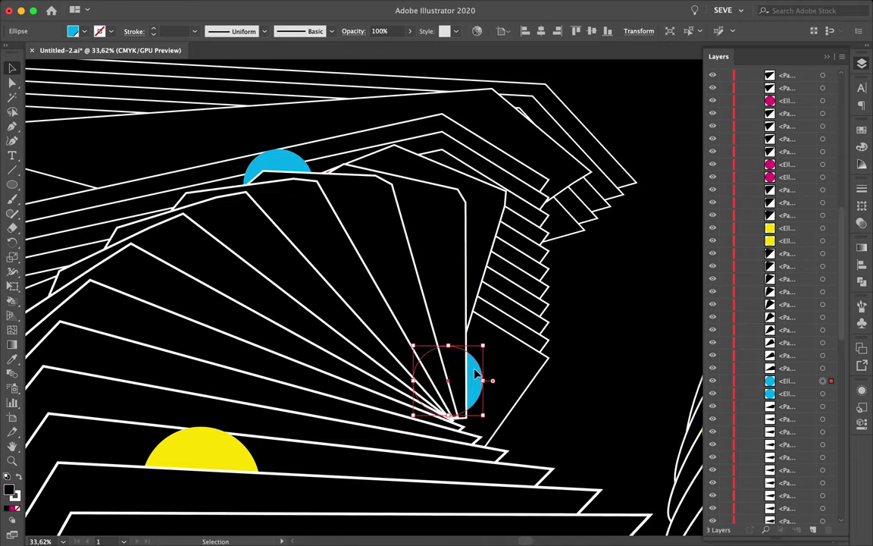
scroll(470, 334, "down", 5)
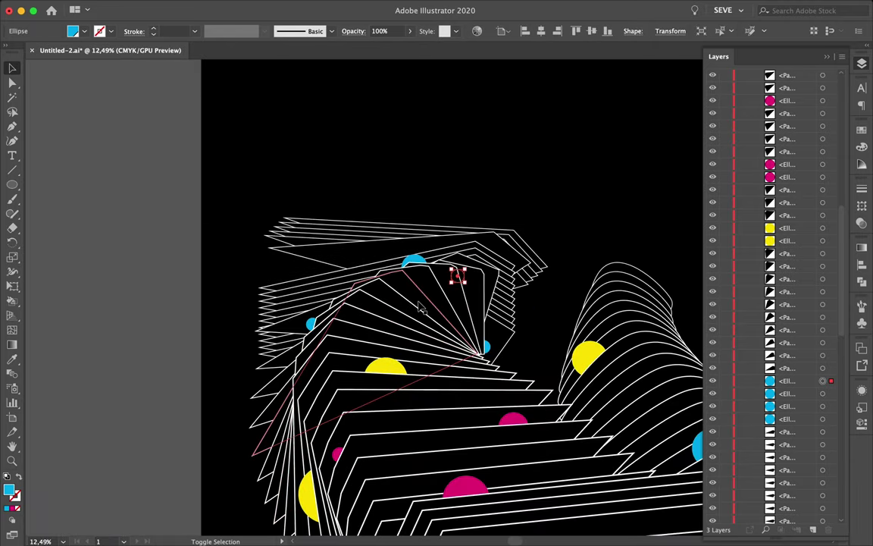
Make the circle magenta and copy it onto the top and left slices.
left_click(862, 142)
left_click(754, 161)
left_click_drag(457, 265, 390, 239)
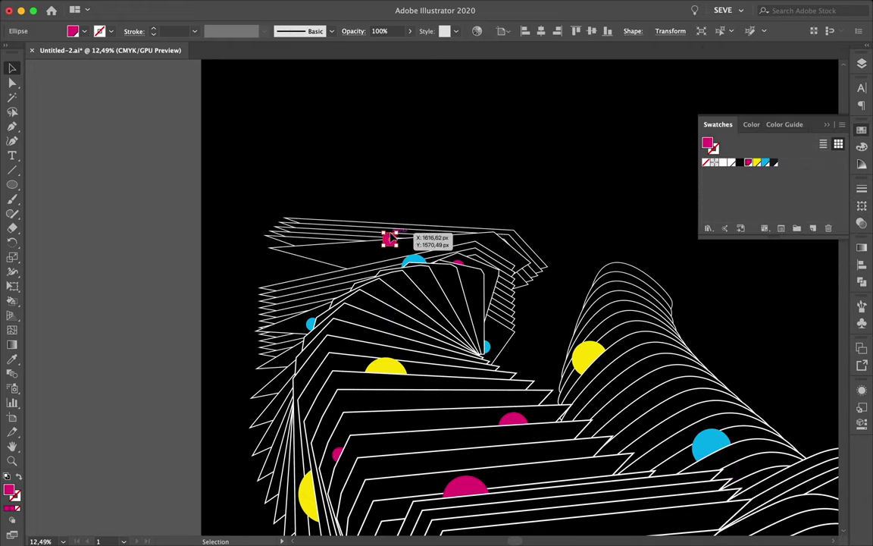
scroll(789, 434, "up", 3)
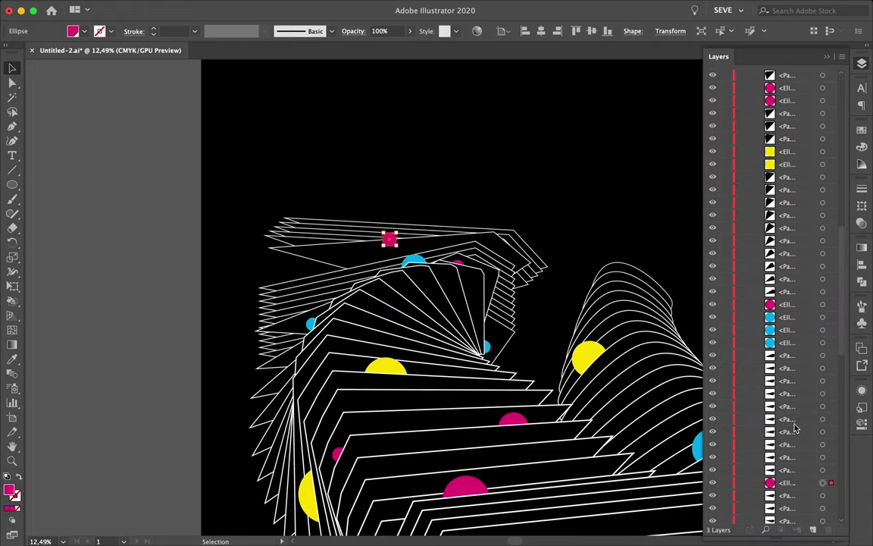
scroll(353, 252, "up", 3)
left_click_drag(289, 242, 214, 289)
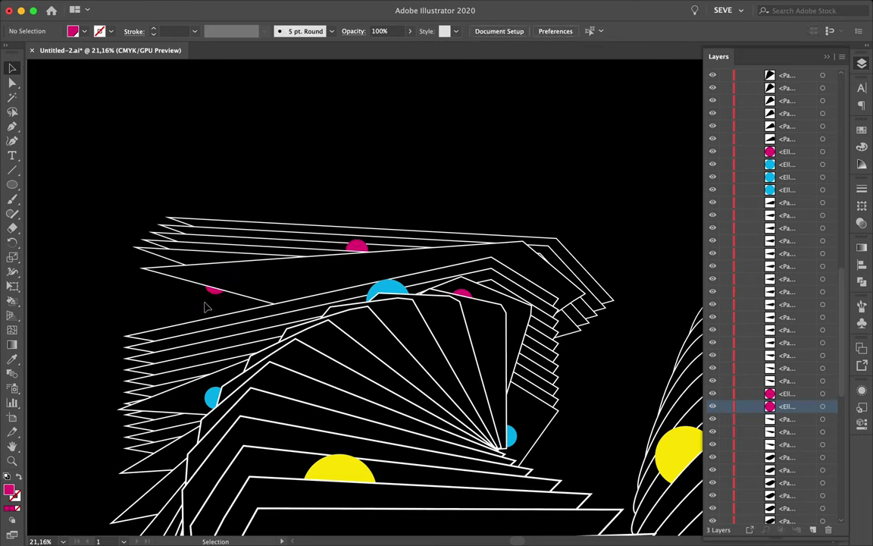
scroll(190, 313, "down", 5)
scroll(485, 220, "up", 5)
Duplicate cyan circles up-right and onto the middle body, in front of the slices.
left_click(486, 222)
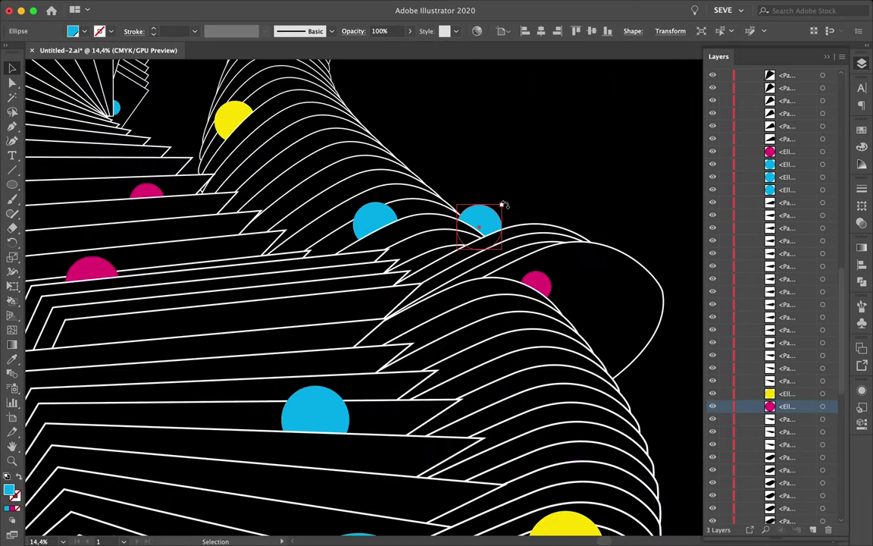
left_click_drag(395, 208, 433, 187)
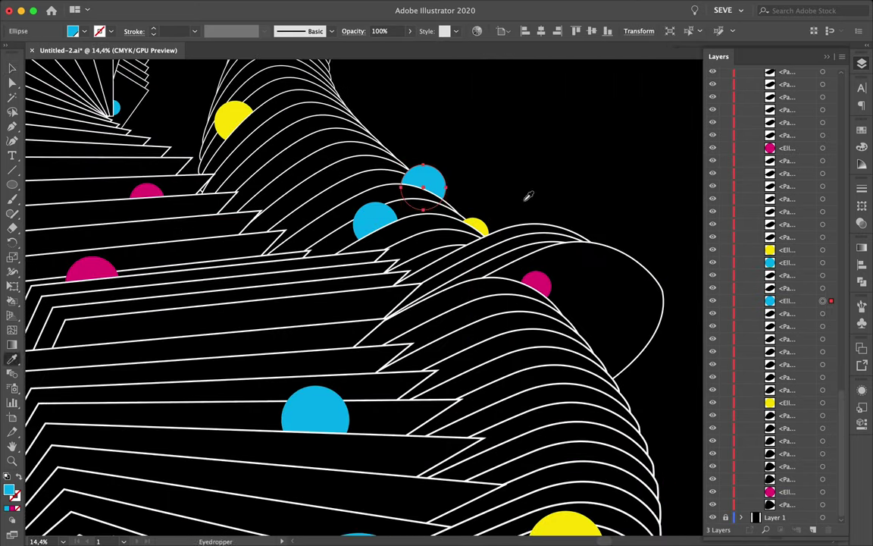
scroll(455, 227, "down", 3)
left_click_drag(353, 335, 293, 370)
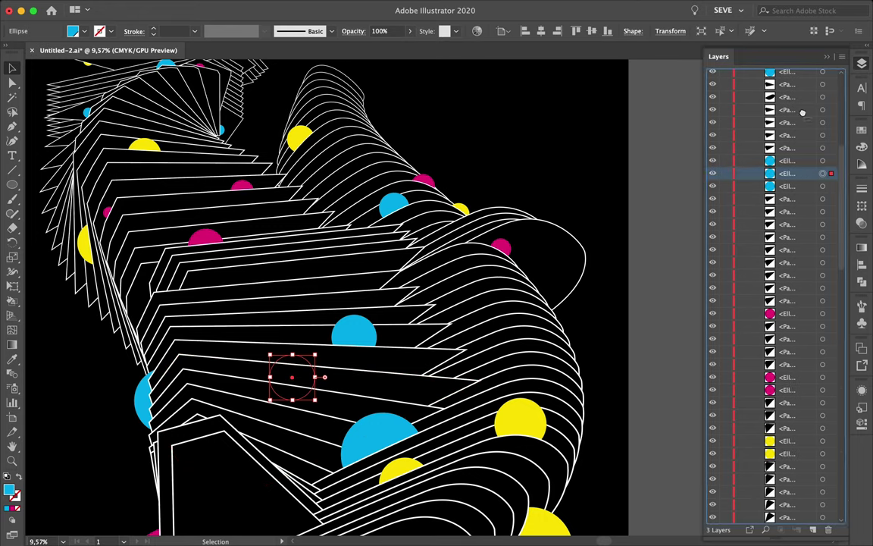
left_click_drag(803, 113, 801, 116)
left_click_drag(318, 357, 321, 362)
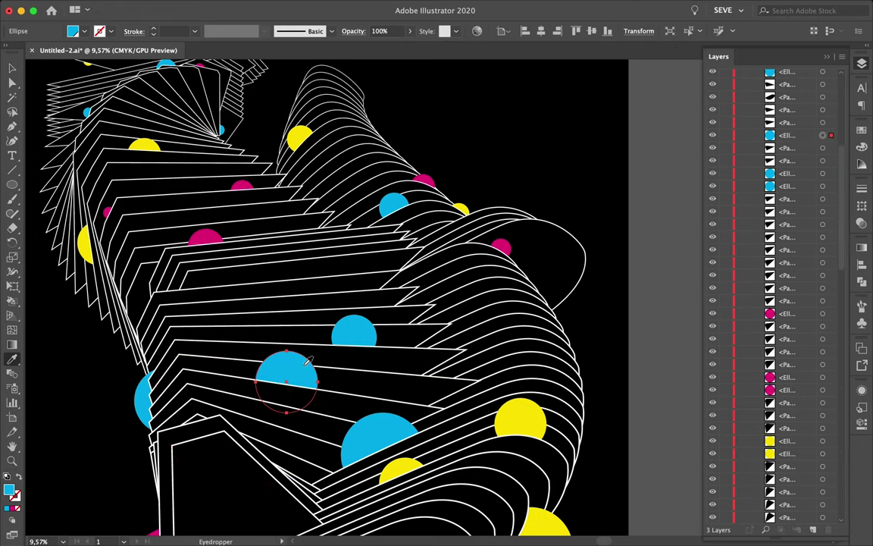
scroll(308, 363, "down", 2)
Copy a circle toward the lower slices and make it magenta.
left_click(531, 440)
mouse_move(419, 362)
left_mouse_down()
mouse_move(395, 407)
mouse_move(449, 400)
left_mouse_up()
scroll(786, 220, "up", 5)
left_click(520, 324)
Raise the magenta circle above nearby slices and add a yellow copy in front on the lower body.
key("v")
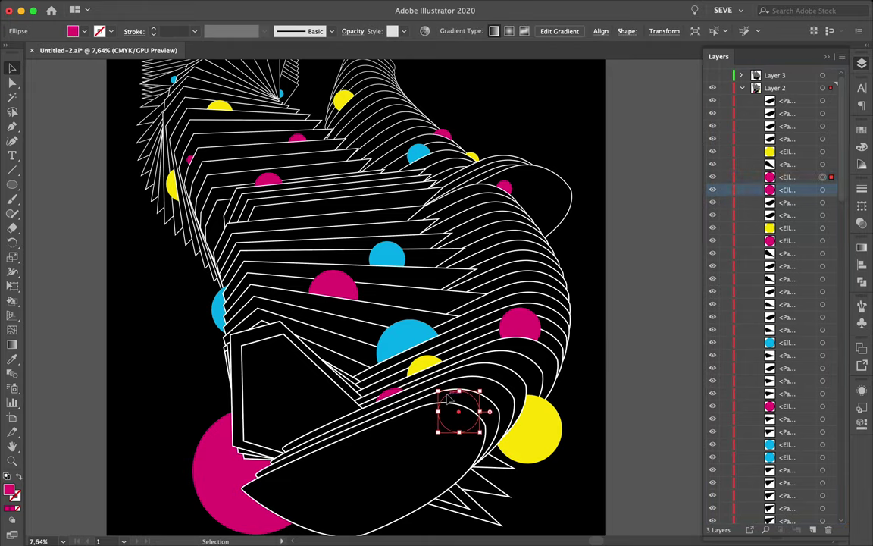
left_click_drag(793, 143, 788, 114)
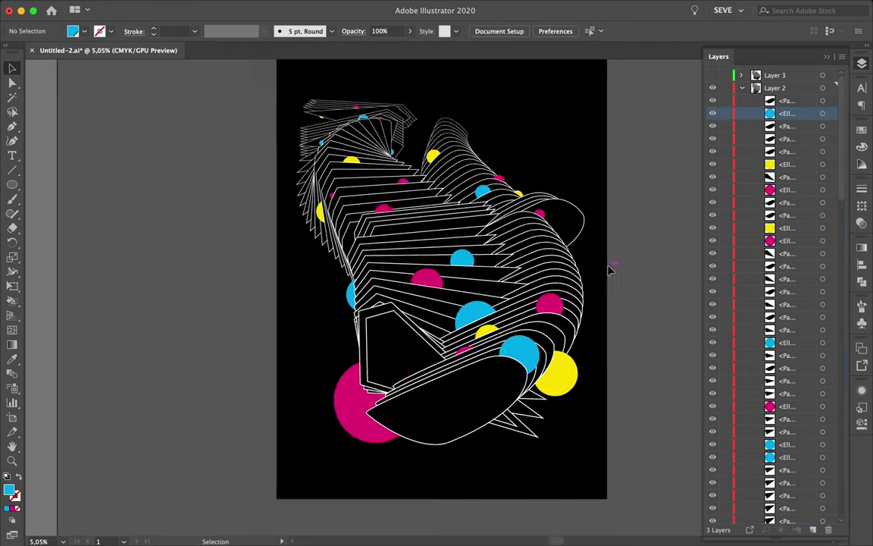
left_click_drag(464, 353, 383, 398)
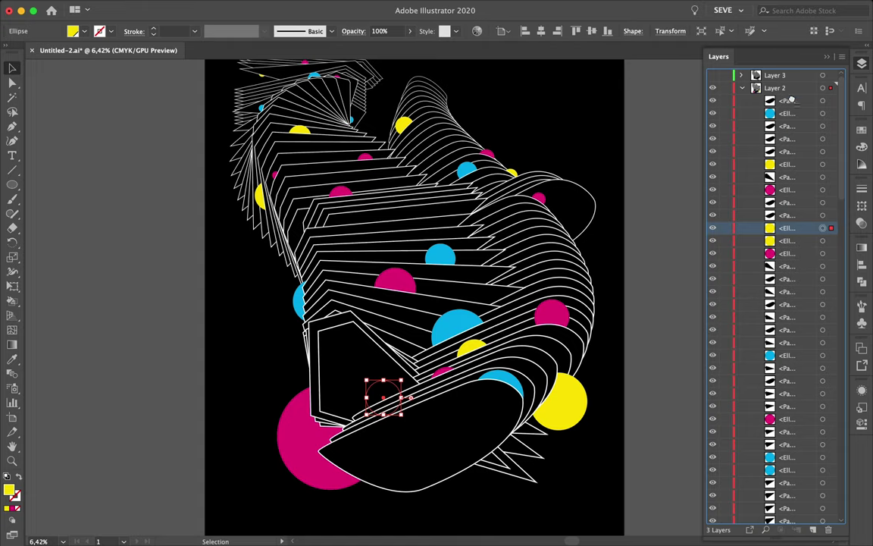
key("ctrl+bracketright")
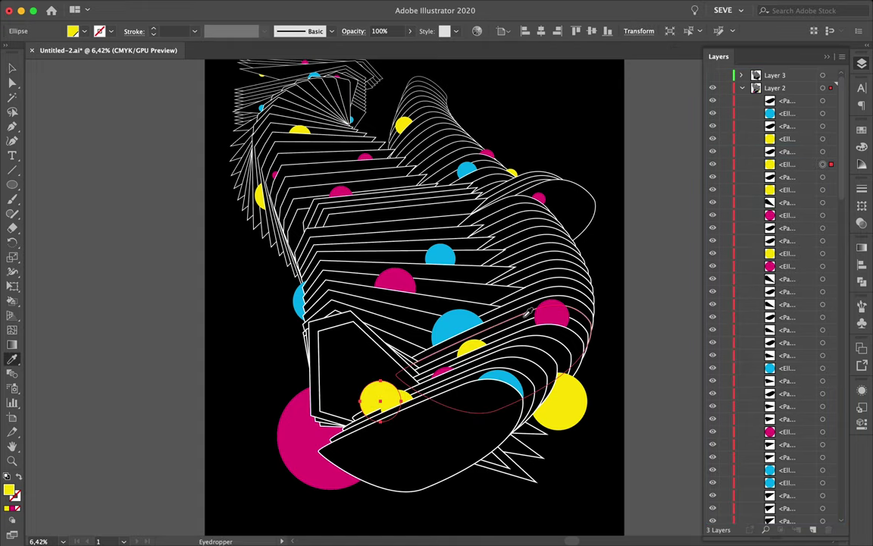
left_click(615, 335)
Fit the artboard in view and draw a thin rectangle left of the sculpture.
key("ctrl+minus")
key("ctrl+a")
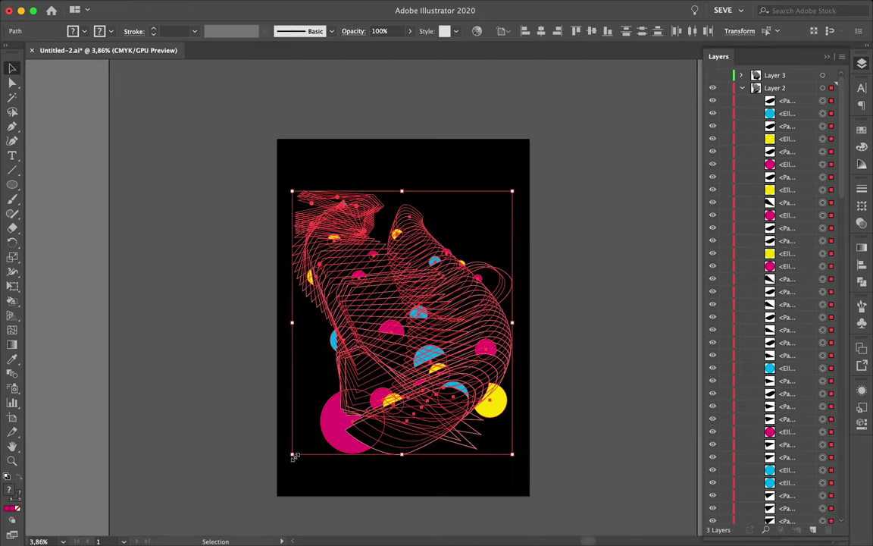
left_click(588, 343)
key("ctrl+0")
scroll(504, 307, "down", 2)
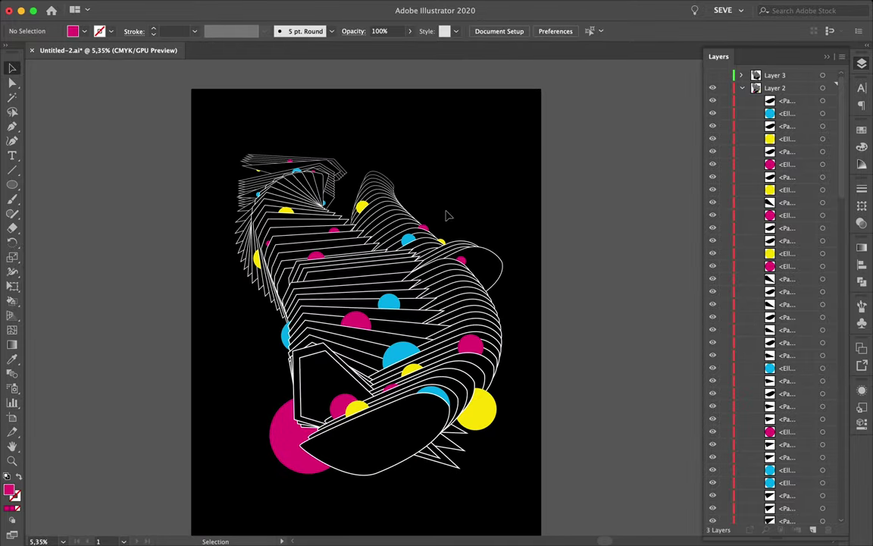
key("m")
scroll(379, 303, "up", 2)
left_click_drag(232, 280, 317, 290)
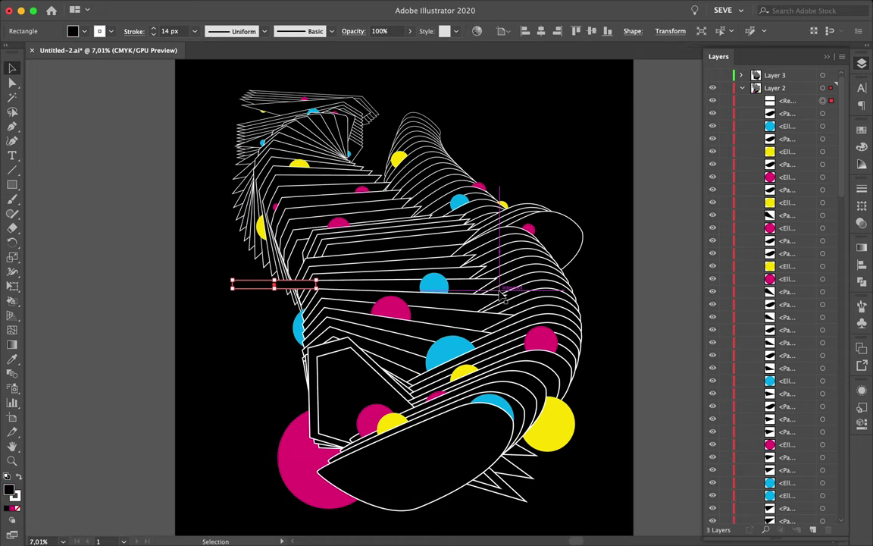
Send the thin rectangle behind the sculpture in the Layers stacking order.
left_click_drag(773, 211, 791, 417)
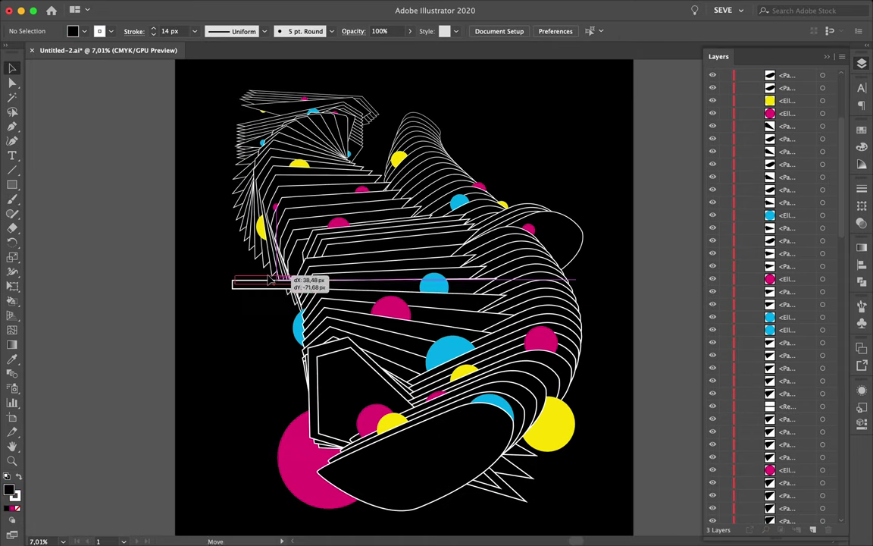
left_click_drag(269, 280, 270, 282)
left_click_drag(790, 485, 791, 487)
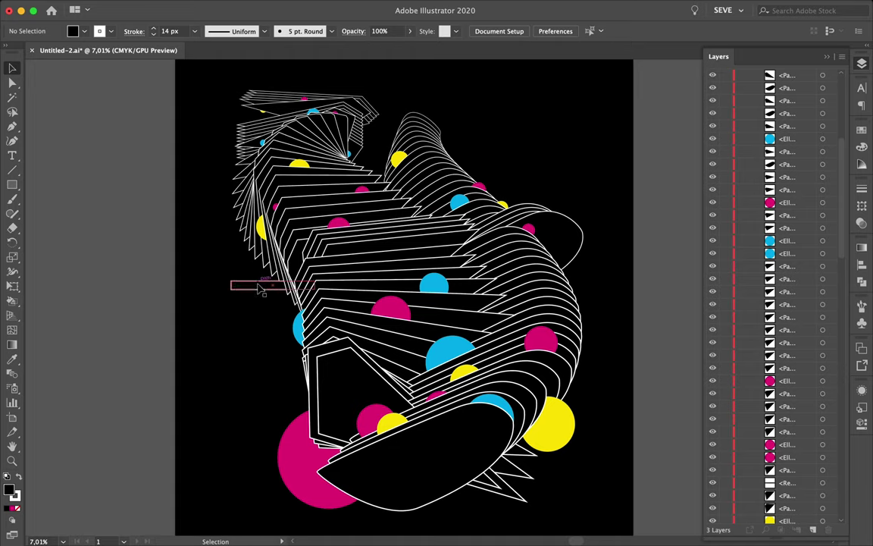
key("v")
scroll(788, 375, "down", 3)
scroll(788, 375, "down", 3)
scroll(789, 375, "down", 3)
left_click_drag(788, 376, 790, 523)
Place a rectangle copy near the upper right and fill a middle slice white.
left_click_drag(519, 179, 522, 183)
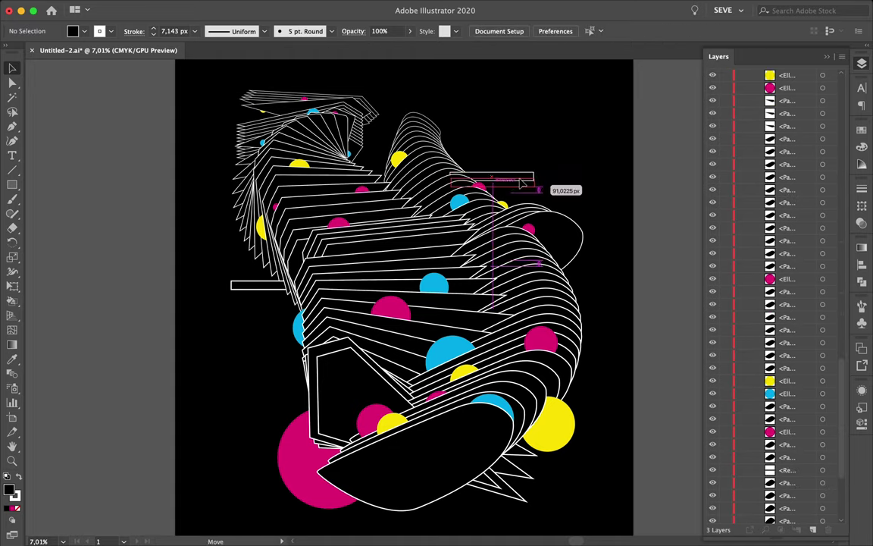
left_click(424, 243)
left_click(18, 510)
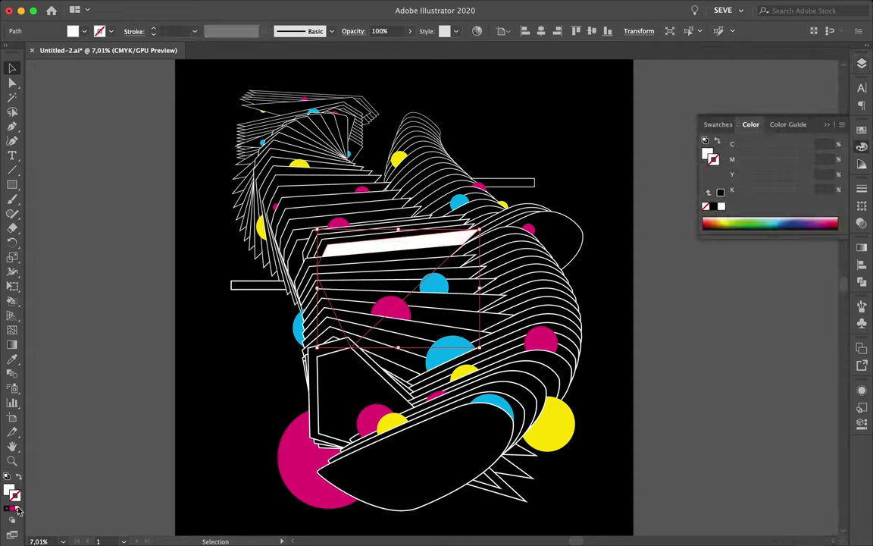
Fill the upper curved slice and more slices white.
left_click(436, 188)
left_click(458, 471)
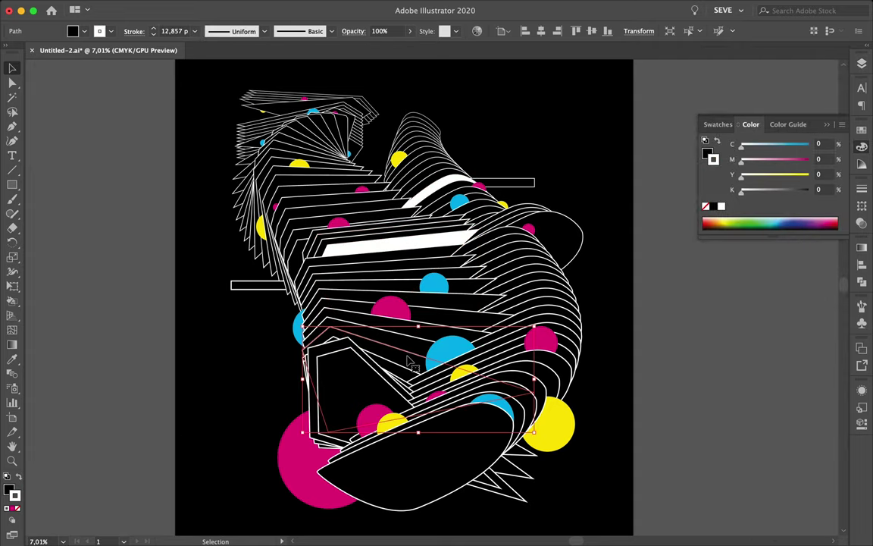
left_click(245, 445)
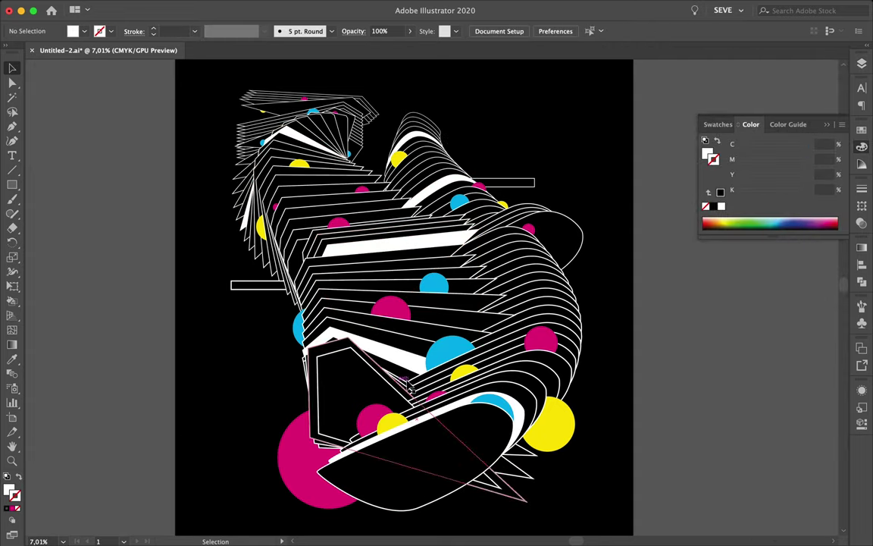
scroll(314, 389, "down", 2)
Drop a copy of the blue circle near the top of the sculpture.
left_click(307, 428)
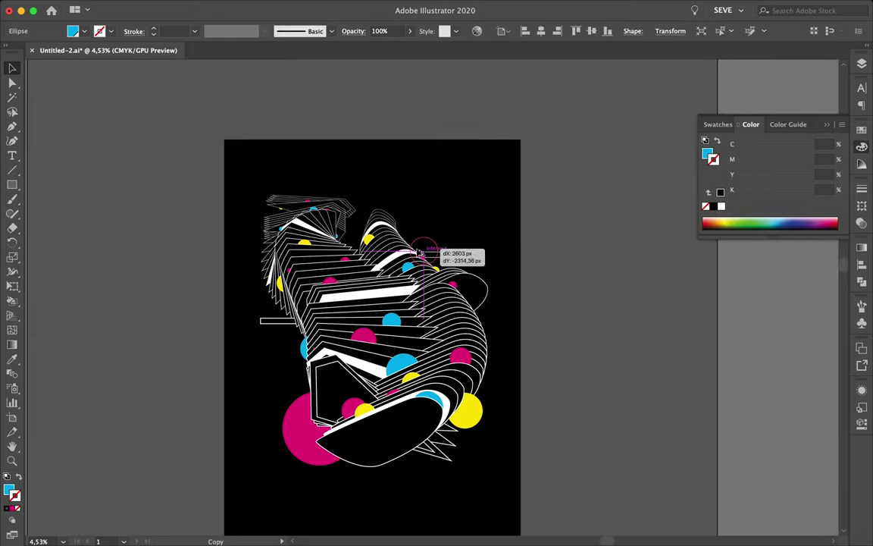
left_click_drag(421, 253, 424, 250)
left_click(862, 63)
scroll(804, 413, "down", 10)
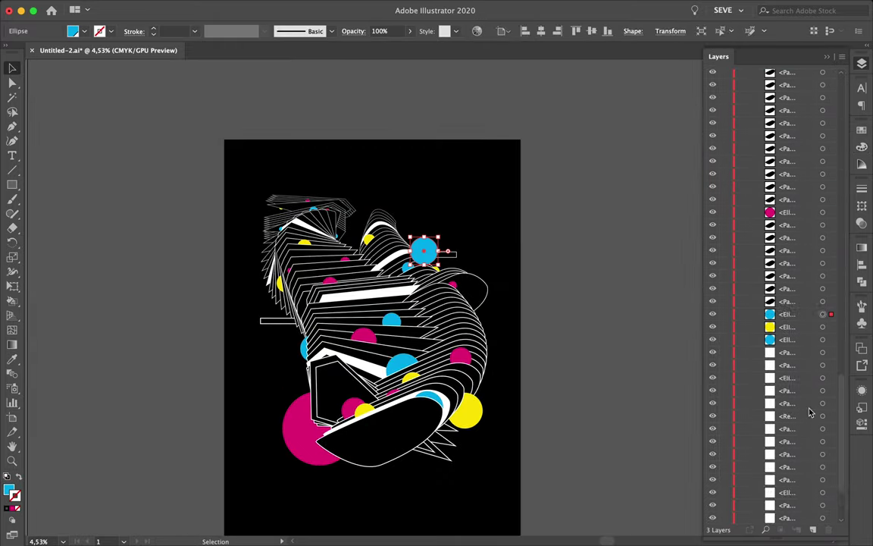
scroll(803, 413, "down", 5)
Repeat Transform Again (Ctrl+D) twice to stack rectangles into a staircase.
scroll(457, 267, "up", 2)
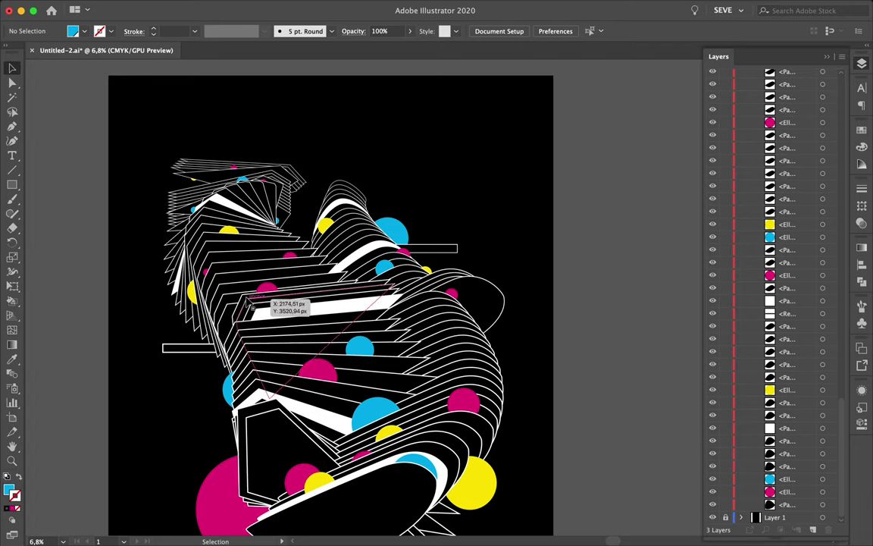
key("ctrl+d")
key("ctrl+d")
key("ctrl+d")
key("ctrl+d")
key("ctrl+d")
key("ctrl+d")
scroll(328, 295, "up", 1)
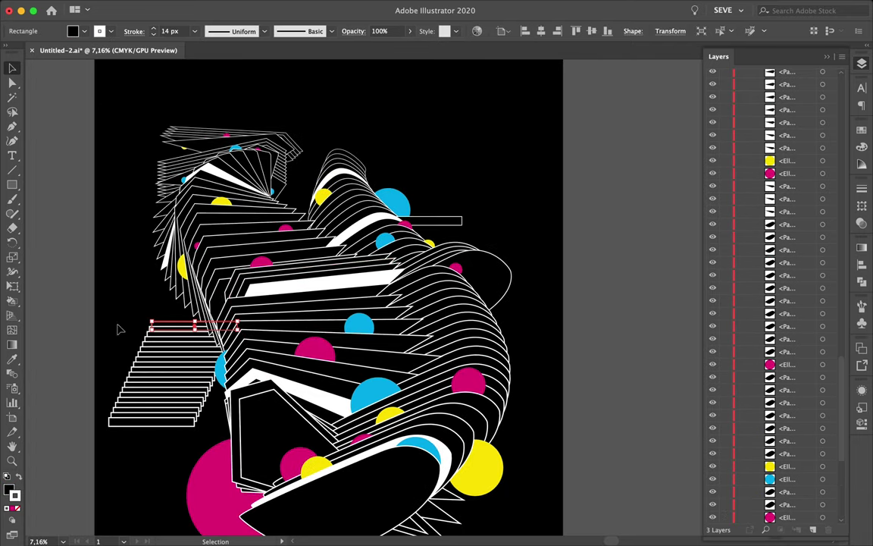
Reshape and shift the bar staircase, then deselect and view the whole artboard.
left_click_drag(218, 302, 204, 410)
key("ctrl+shift+a")
key("ctrl+d")
key("ctrl+d")
key("ctrl+d")
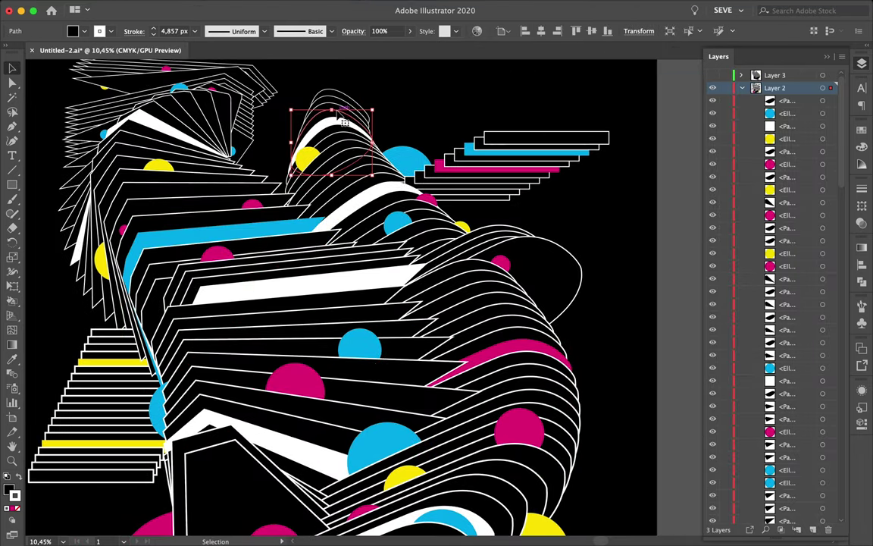
key("super+shift+a")
scroll(512, 178, "down", 4)
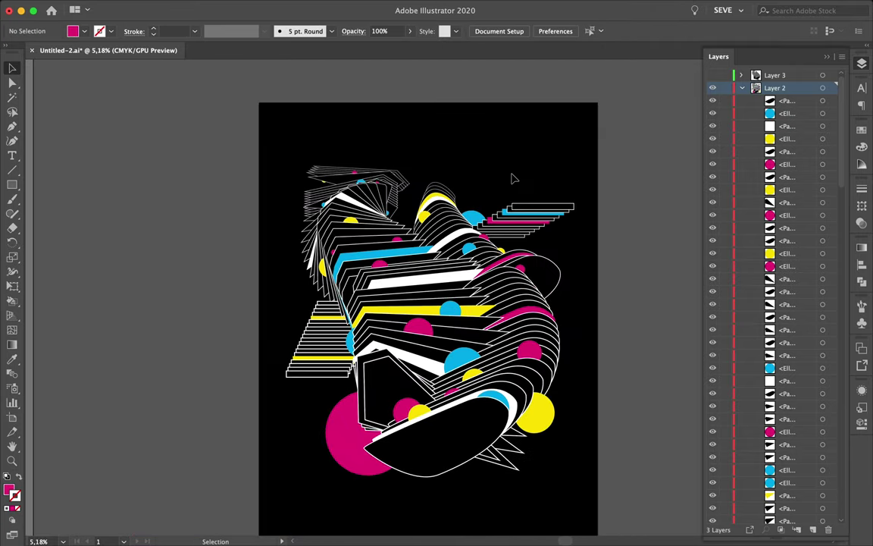
scroll(512, 179, "up", 2)
scroll(519, 250, "up", 2)
Draw a small square on the right side and send it behind the curved paths.
key("m")
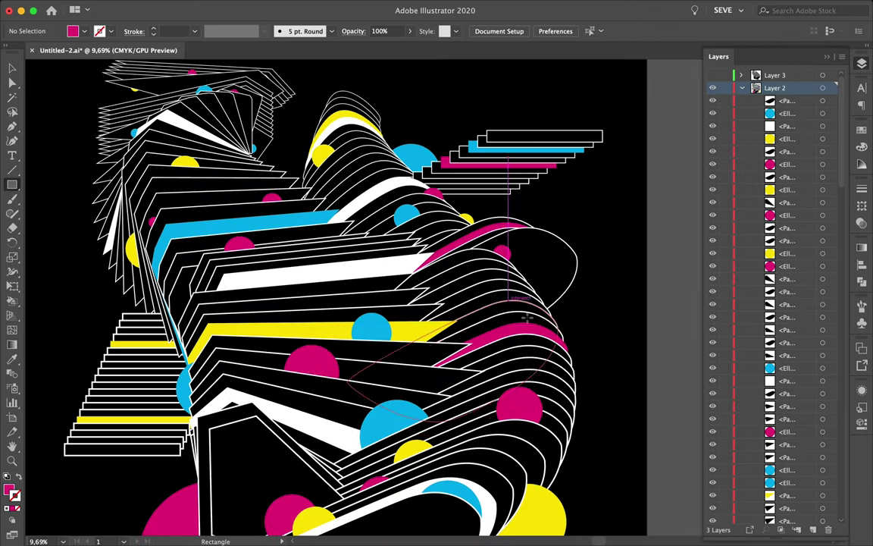
key("v")
left_click(522, 304)
left_click_drag(540, 282, 553, 299)
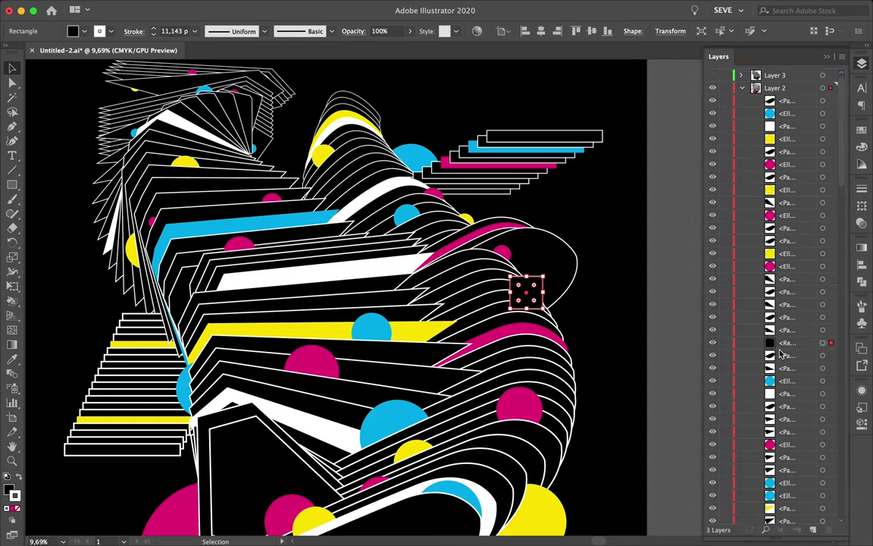
left_click_drag(781, 353, 785, 467)
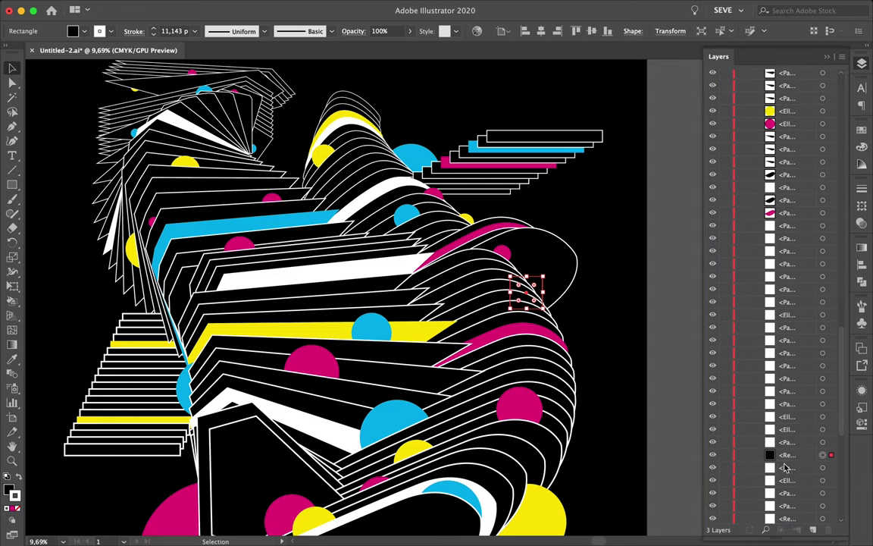
left_click(530, 288)
Draw a small black square with white outline mid-sculpture and reposition it in the Layers stack.
scroll(641, 244, "down", 1)
scroll(641, 244, "down", 1)
scroll(390, 308, "up", 3)
key("m")
left_click_drag(364, 298, 392, 325)
key("i")
left_click(357, 281)
key("v")
left_click_drag(781, 481, 790, 350)
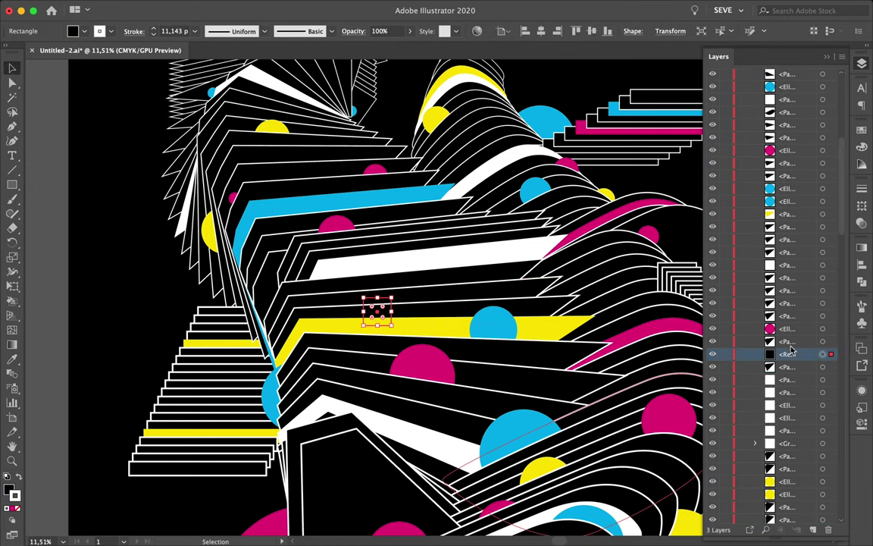
left_click_drag(789, 250, 789, 243)
Step the square up and to the right into a staircase with Alt-drag and Ctrl+D.
left_click_drag(378, 311, 365, 299)
key("ctrl+d")
key("ctrl+d")
key("ctrl+d")
key("ctrl+shift+a")
scroll(146, 305, "down", 5, "alt")
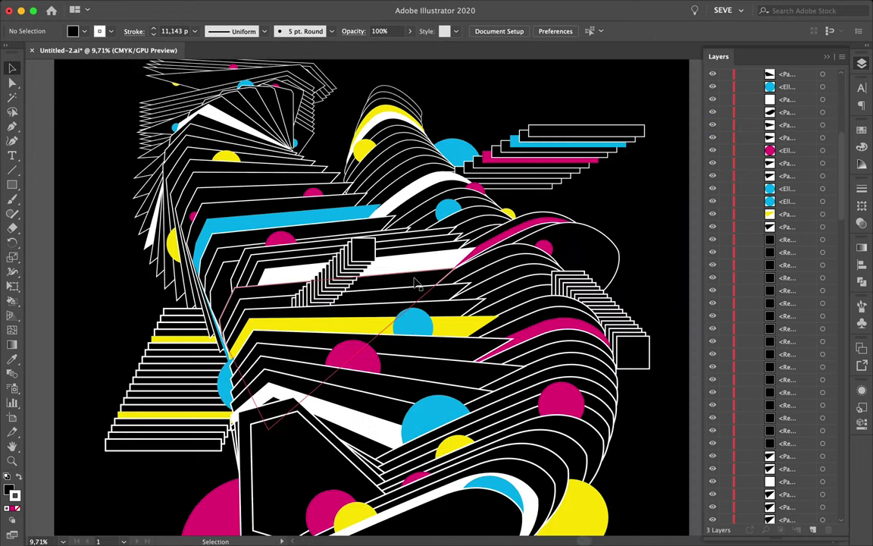
scroll(406, 239, "up", 6, "alt")
key("m")
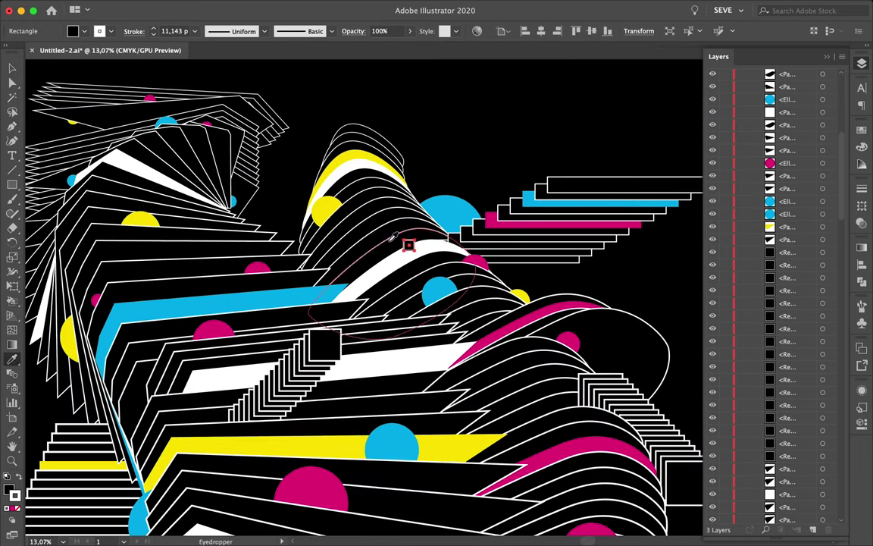
key("v")
mouse_move(786, 326)
left_mouse_down()
mouse_move(786, 392)
mouse_move(802, 152)
left_mouse_up()
Duplicate another small square into a second diagonal staircase and draw a rectangle inside the hexagon.
left_click(406, 243)
scroll(627, 277, "up", 5, "alt")
scroll(390, 312, "down", 3, "alt")
scroll(390, 313, "up", 3, "alt")
left_click_drag(194, 239, 209, 253, "alt")
key("ctrl+d")
key("ctrl+d")
key("ctrl+d")
scroll(445, 109, "down", 5, "alt")
left_click(445, 109)
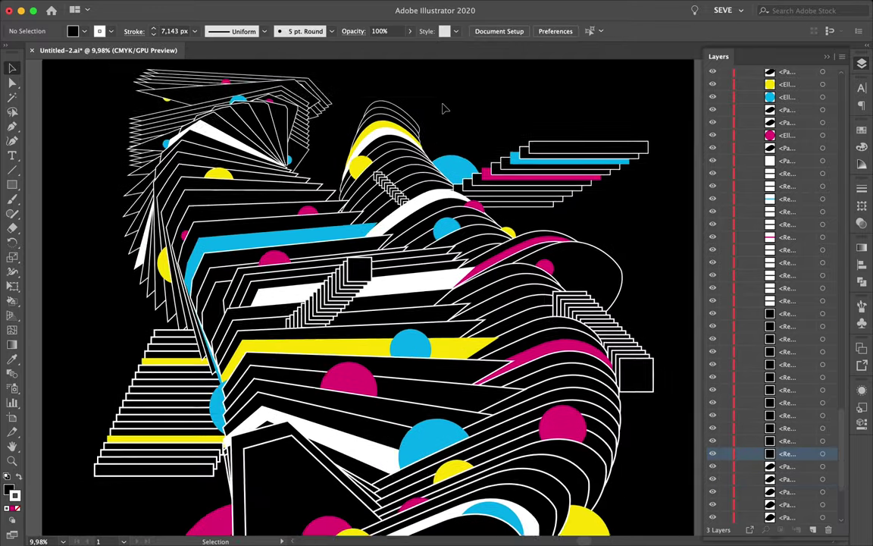
scroll(445, 108, "down", 3)
key("ctrl+f")
left_click_drag(276, 406, 141, 452)
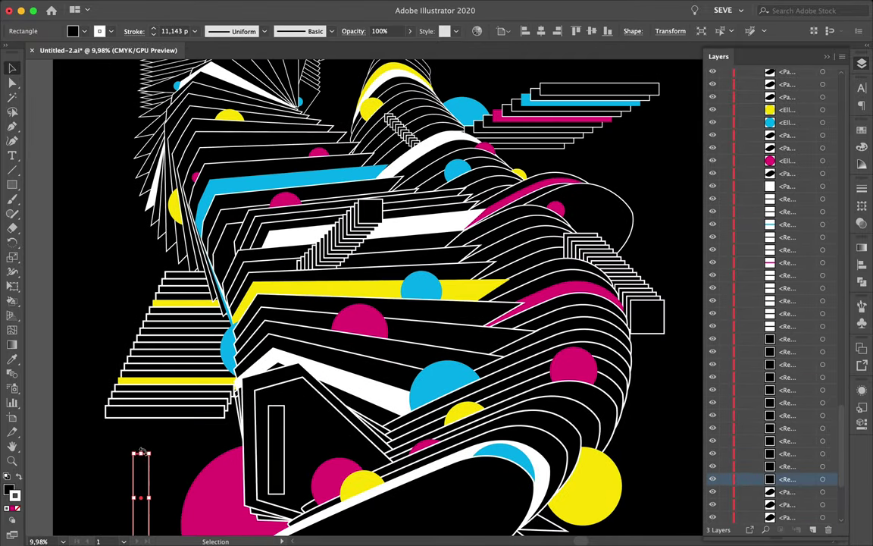
Blend the two rectangles together and confirm the blend options.
key("ctrl+alt+b")
key("w")
key("Return")
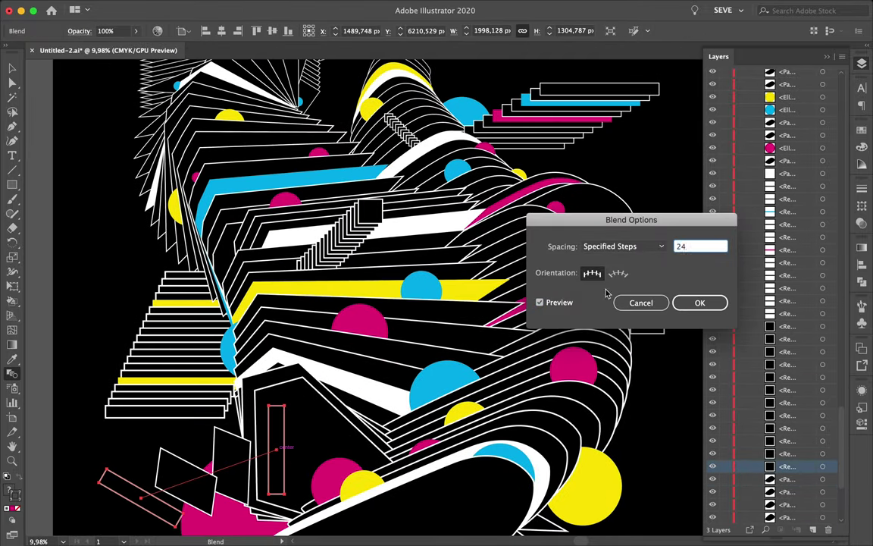
left_click(698, 303)
key("ctrl+0")
scroll(335, 415, "up", 2)
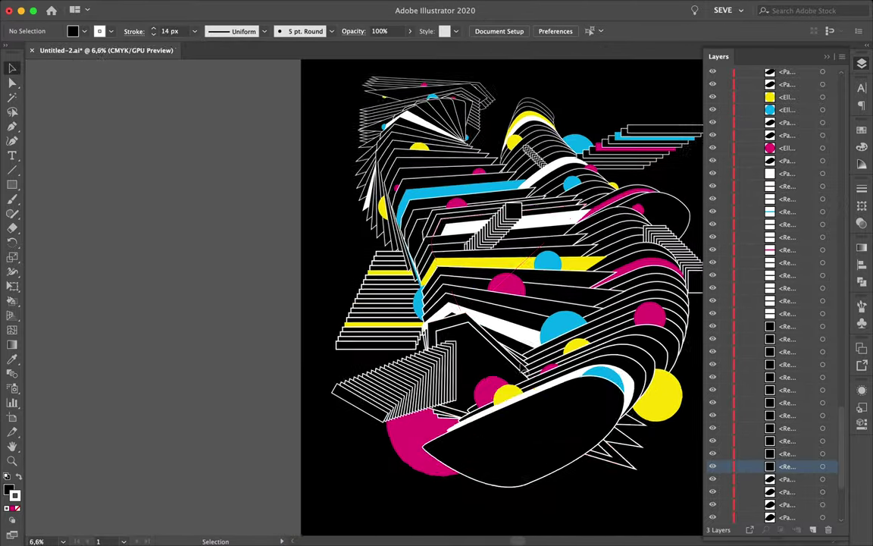
scroll(425, 266, "up", 3)
Move and rotate the top path to a steep diagonal, then blend it with 20 steps.
left_click(363, 260)
left_click_drag(363, 259, 414, 194)
left_click_drag(555, 184, 523, 151)
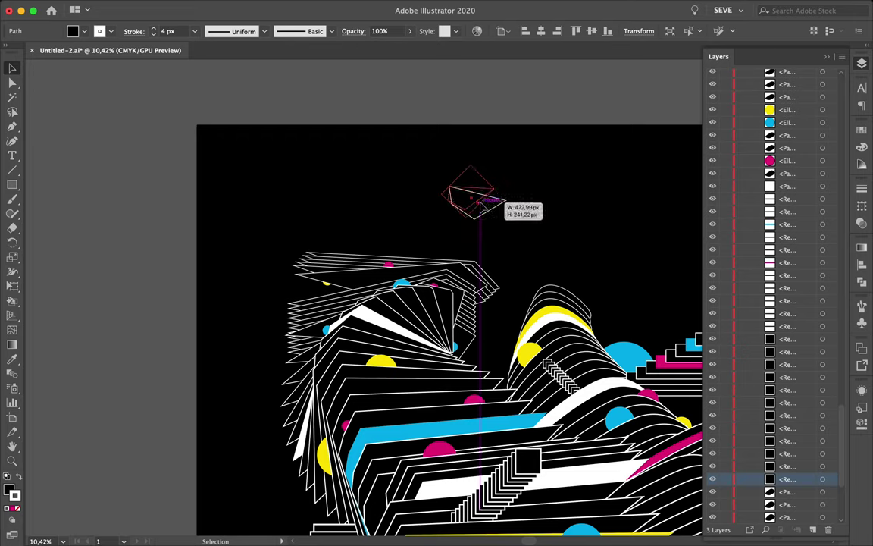
key("ctrl+alt+b")
double_click(12, 373)
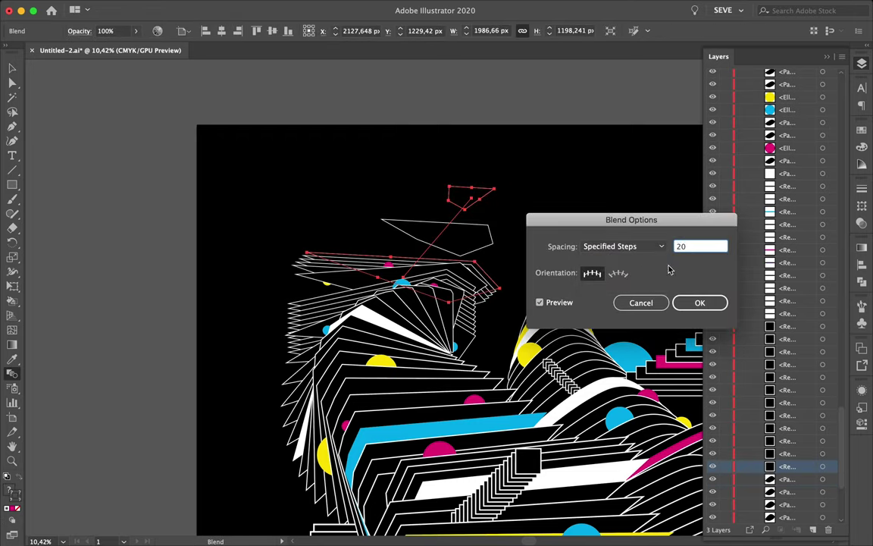
key("Return")
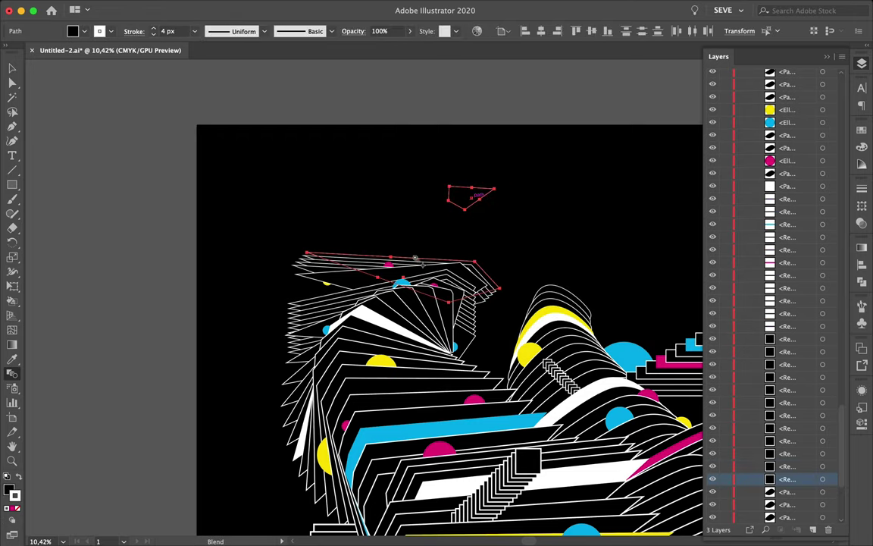
key("Return")
key("Return")
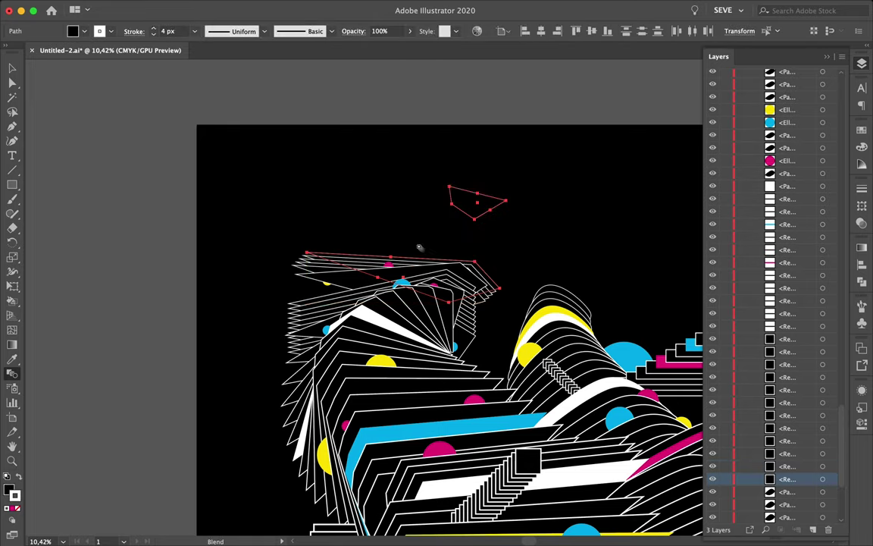
Revert the top blend, flatten its spine anchor, and reshape the black teardrop below the artboard.
right_click(479, 207)
left_click(502, 218)
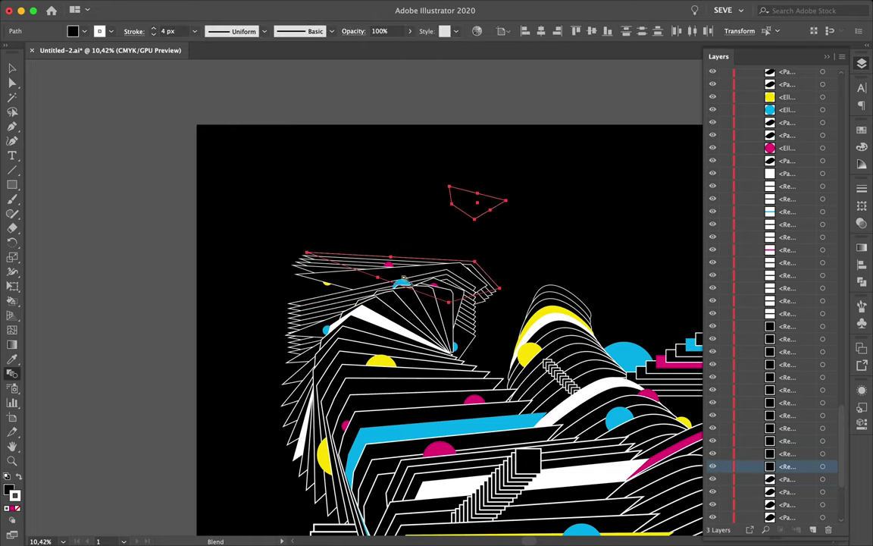
scroll(530, 245, "down", 2)
key("a")
left_click(523, 257)
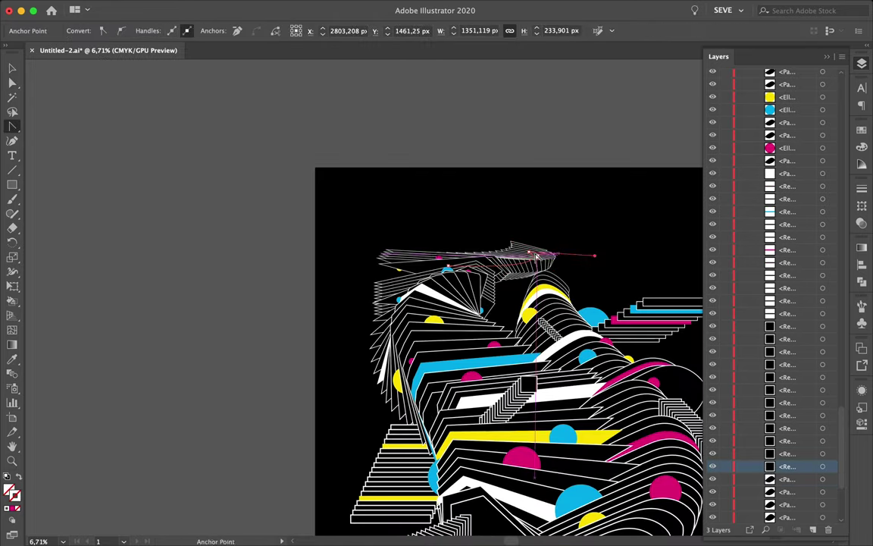
left_click_drag(536, 257, 500, 262)
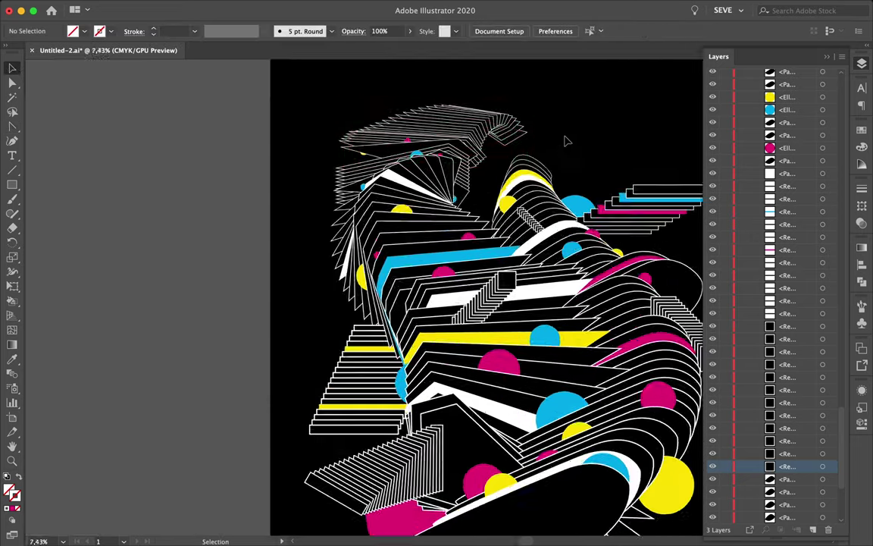
scroll(569, 137, "down", 3)
left_click_drag(526, 468, 472, 419)
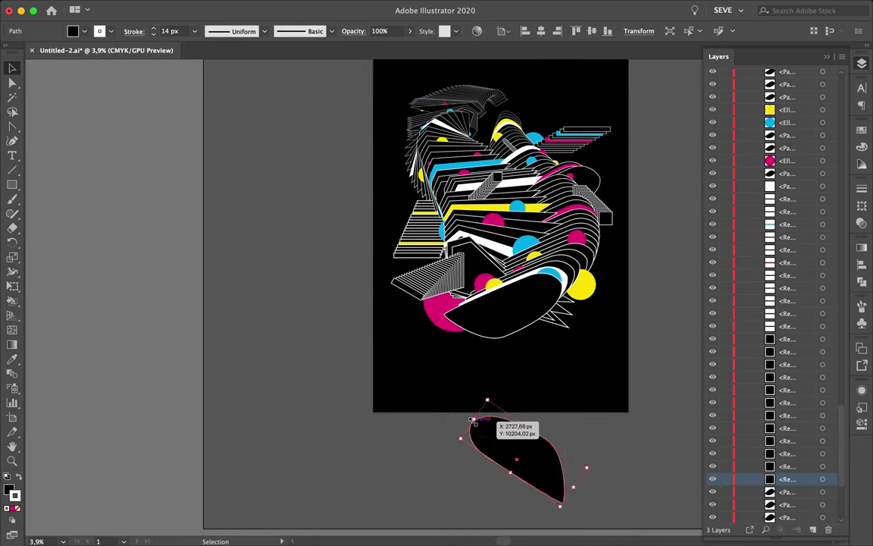
Blend the upper and lower black shapes into a tube and curve its spine left.
key("w")
left_click(531, 311)
left_click(534, 432)
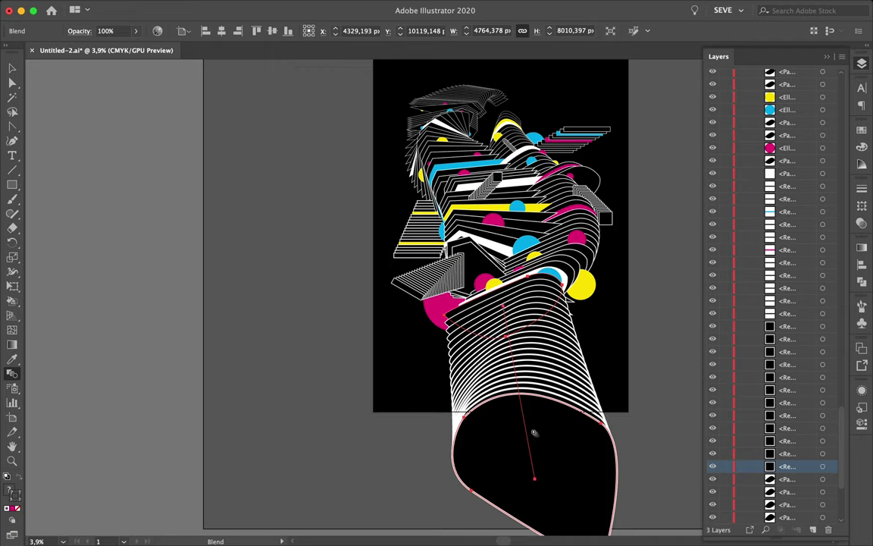
key("a")
left_click_drag(535, 478, 523, 462)
key("ctrl+minus")
left_click(579, 507)
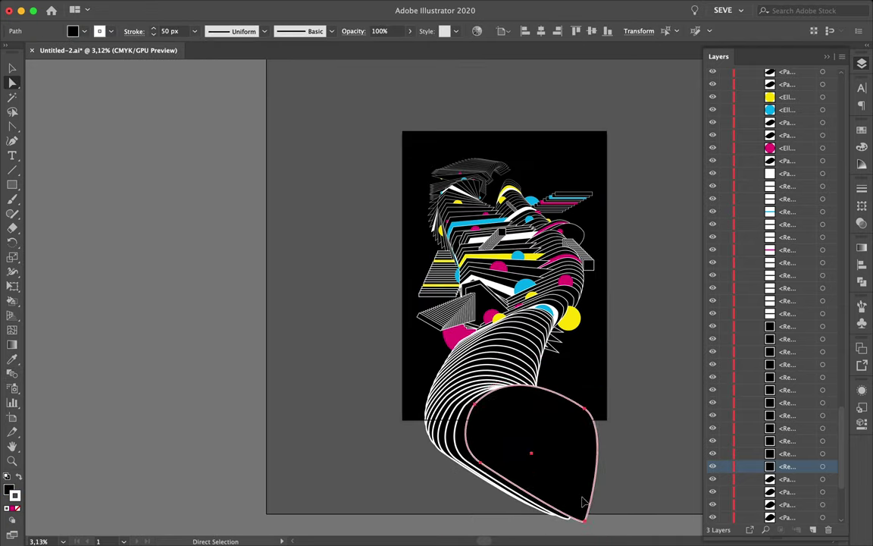
key("c")
left_click(534, 453)
key("Return")
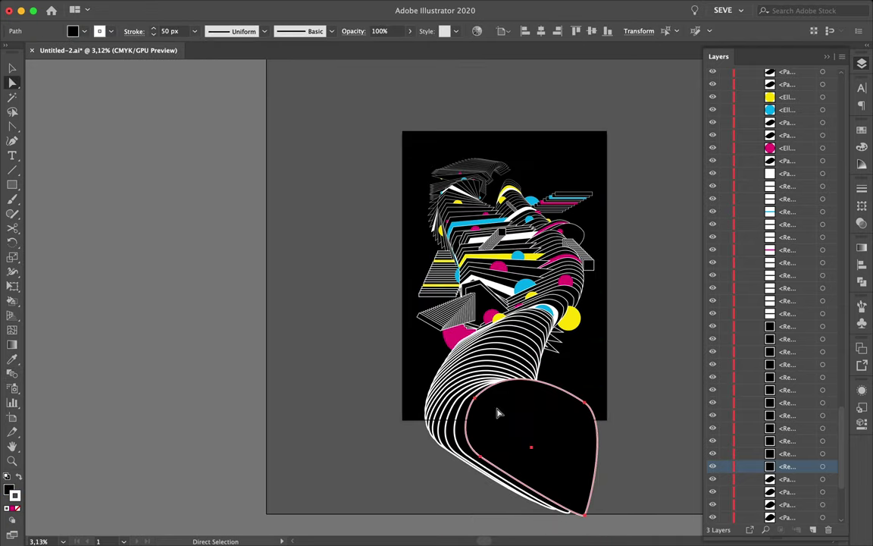
Inspect the tube blend in isolation mode and draw a rectangle over the artboard.
left_click(497, 413)
scroll(406, 419, "up", 2)
key("v")
double_click(468, 384)
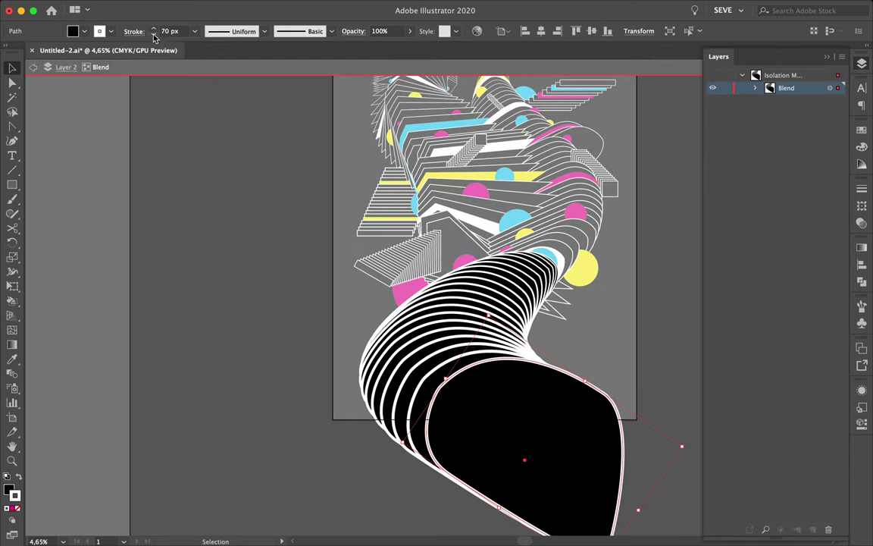
left_click(577, 352)
key("Escape")
scroll(362, 384, "down", 3)
key("m")
left_click_drag(363, 384, 624, 472)
key("v")
key("ctrl+shift+a")
Alt-drag a copy of a path toward the top and shrink it into a small shape above the artboard.
scroll(576, 262, "up", 3)
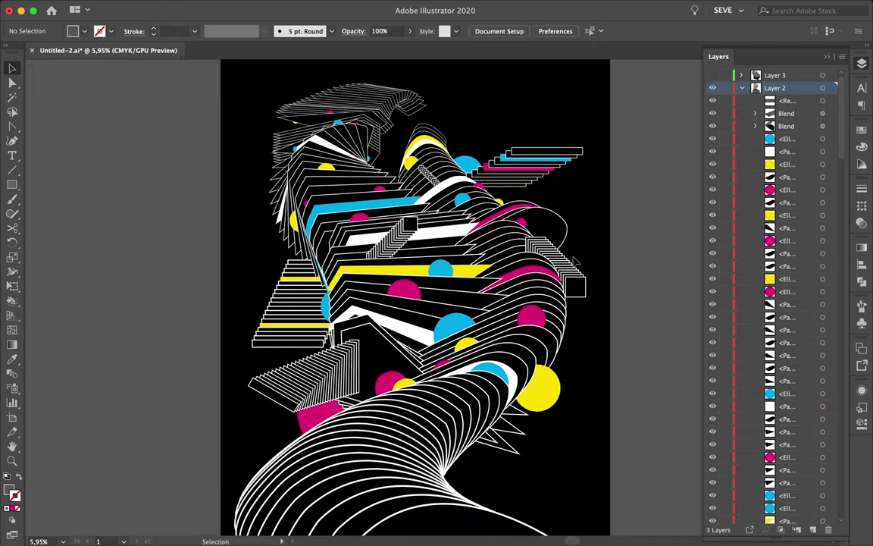
left_click_drag(419, 125, 419, 116)
left_click_drag(366, 91, 369, 73)
left_click(154, 34)
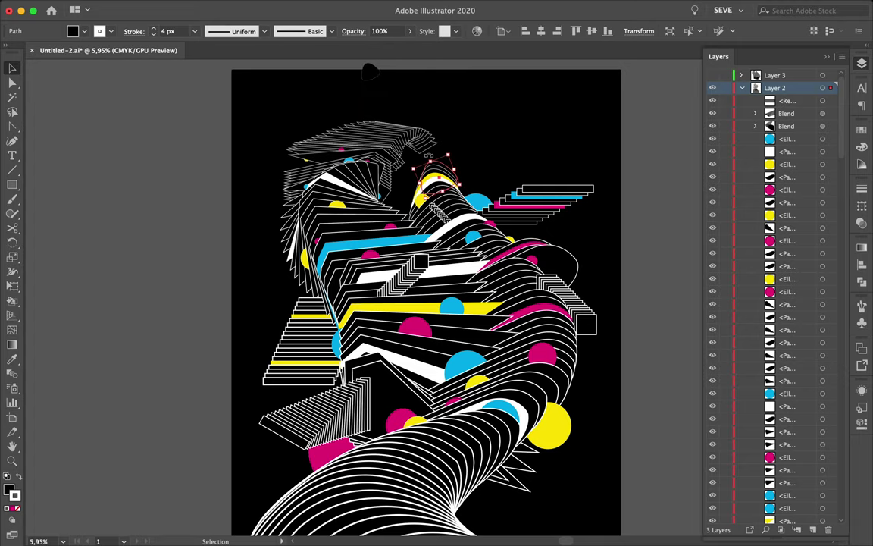
Blend the small top shape with the path into a horn, bend it upward and raise its steps.
scroll(462, 117, "up", 1)
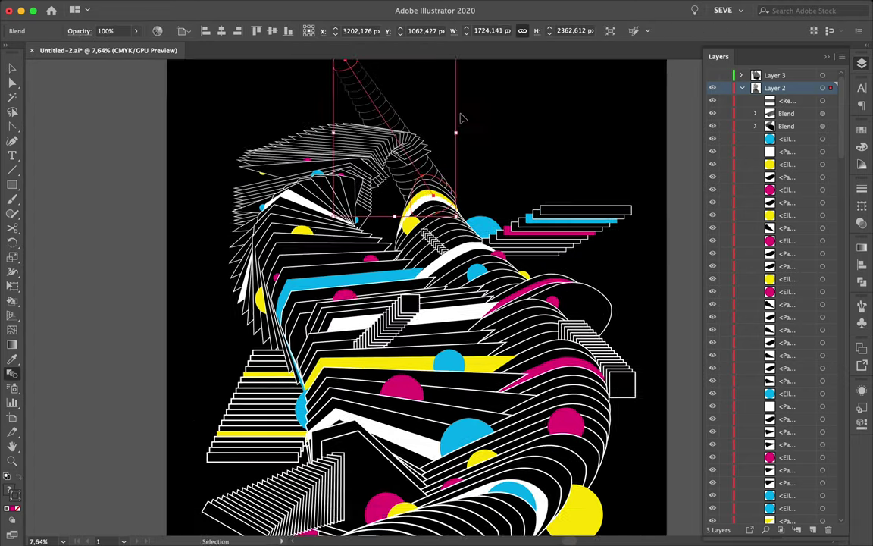
scroll(463, 117, "up", 1)
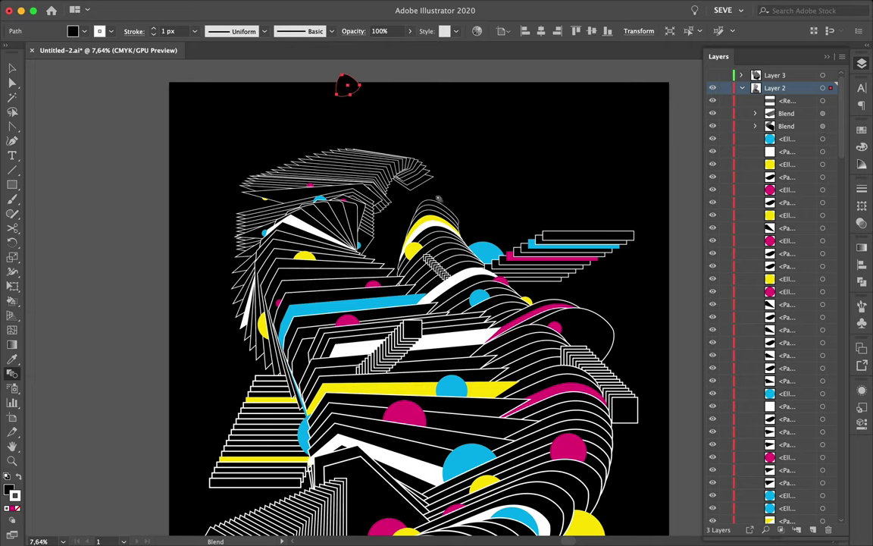
key("ctrl+alt+b")
key("shift+c")
left_click_drag(347, 86, 457, 113)
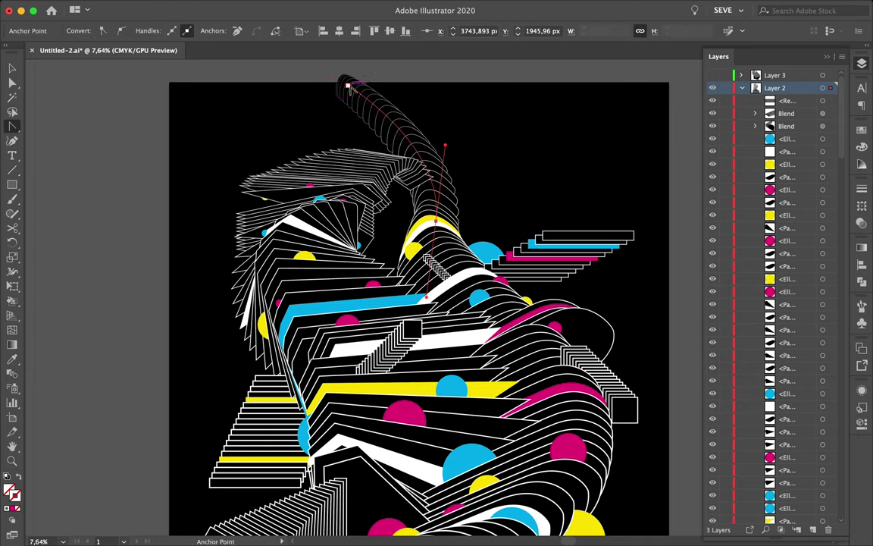
scroll(408, 179, "up", 3)
key("Return")
key("a")
Adjust the horn's top handles so it curls left past the artboard's top edge.
left_click_drag(244, 120, 267, 87)
left_click_drag(351, 146, 485, 184)
left_click(496, 201)
key("ctrl+0")
scroll(427, 320, "up", 5)
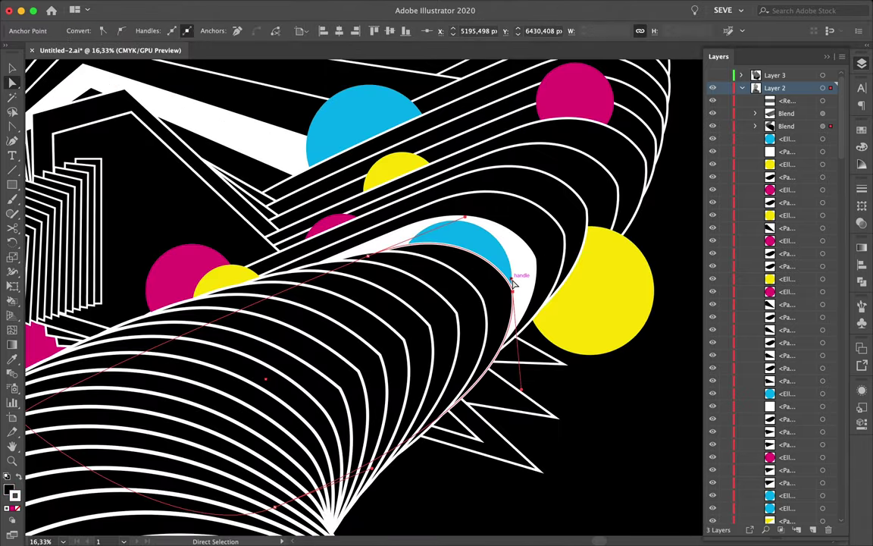
scroll(595, 399, "down", 4)
left_click(554, 289)
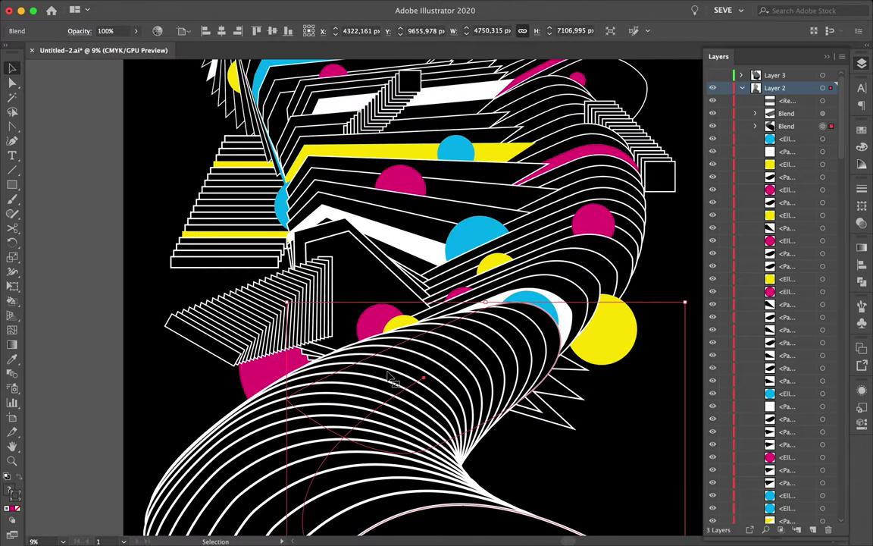
Place yellow and cyan circle copies on the bottom tube, shrinking one of them.
scroll(453, 379, "down", 3)
scroll(454, 379, "up", 2)
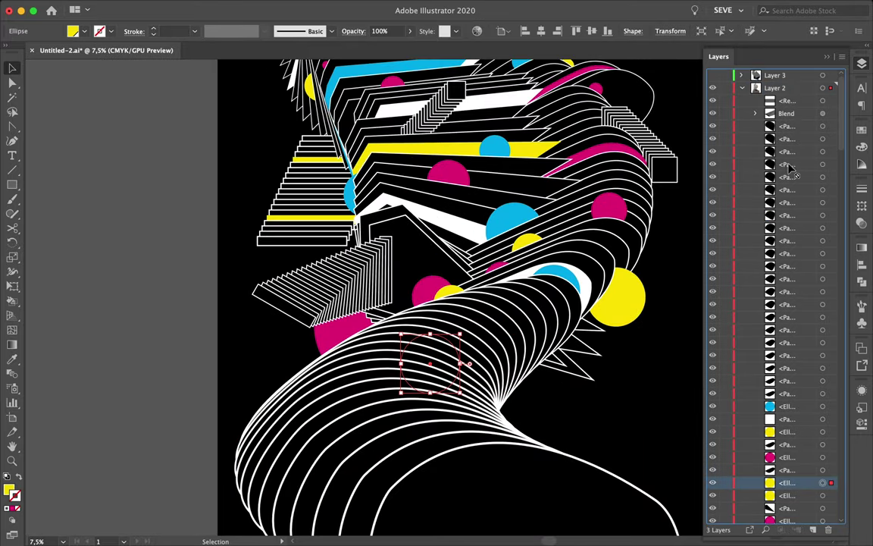
mouse_move(380, 370)
left_mouse_down()
mouse_move(444, 347)
mouse_move(267, 420)
mouse_move(227, 421)
left_mouse_up()
left_click_drag(306, 455, 265, 421)
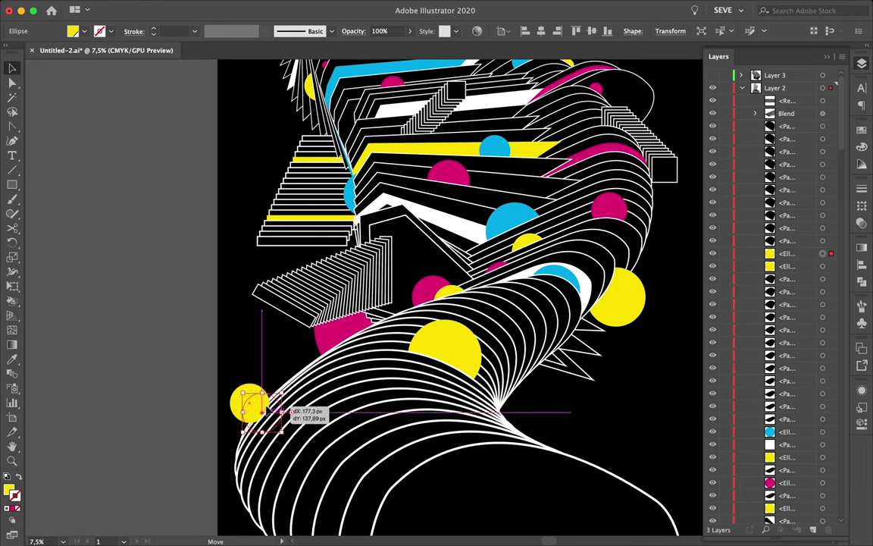
left_click(436, 406)
left_click_drag(383, 414, 432, 464)
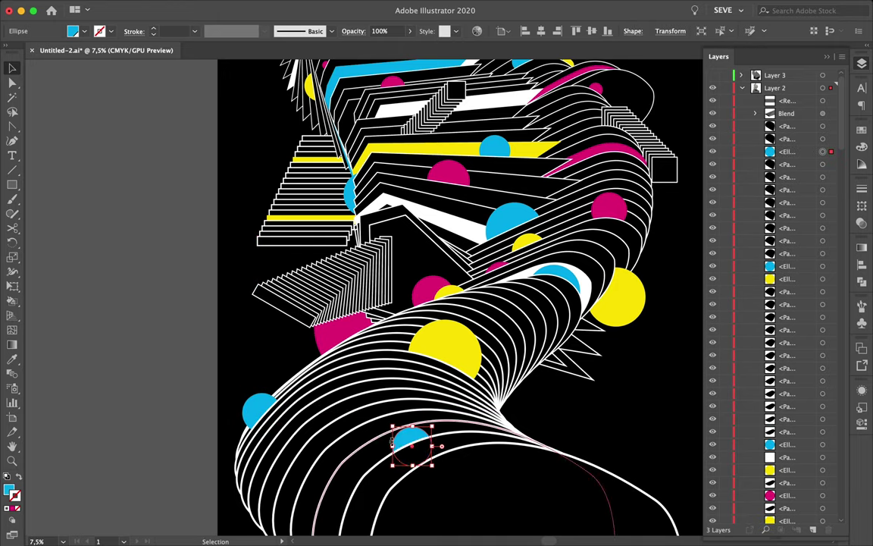
Colour the new circle magenta with the Eyedropper and select an anchor at the horn's top.
key("i")
left_click(607, 209)
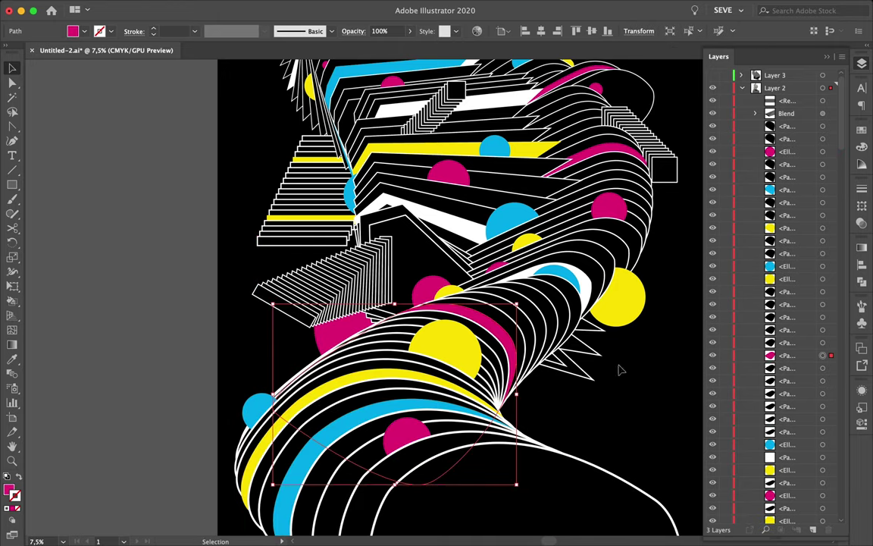
key("v")
key("ctrl+shift+a")
scroll(643, 351, "down", 2)
key("a")
scroll(470, 84, "up", 5)
left_click(478, 146)
scroll(501, 120, "down", 3)
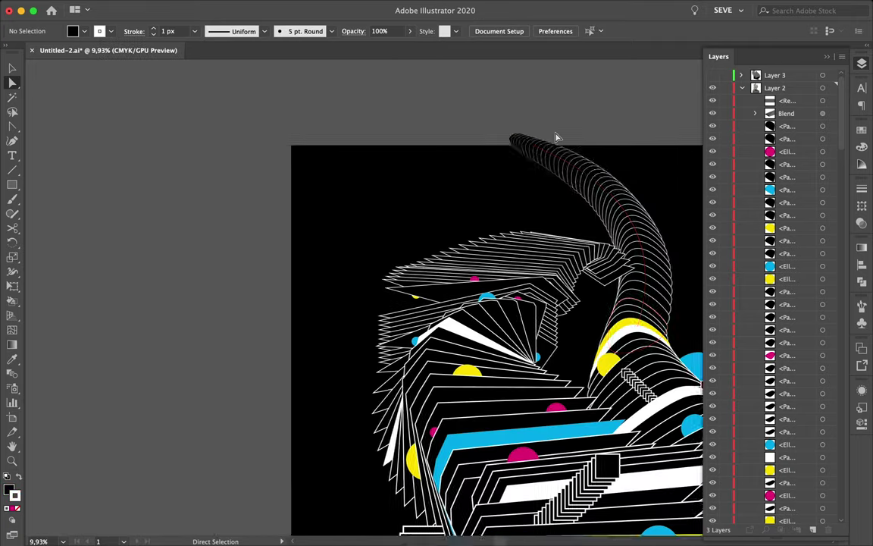
Expand the horn blend into separate paths with Object > Expand.
left_click(436, 79)
scroll(433, 120, "down", 2)
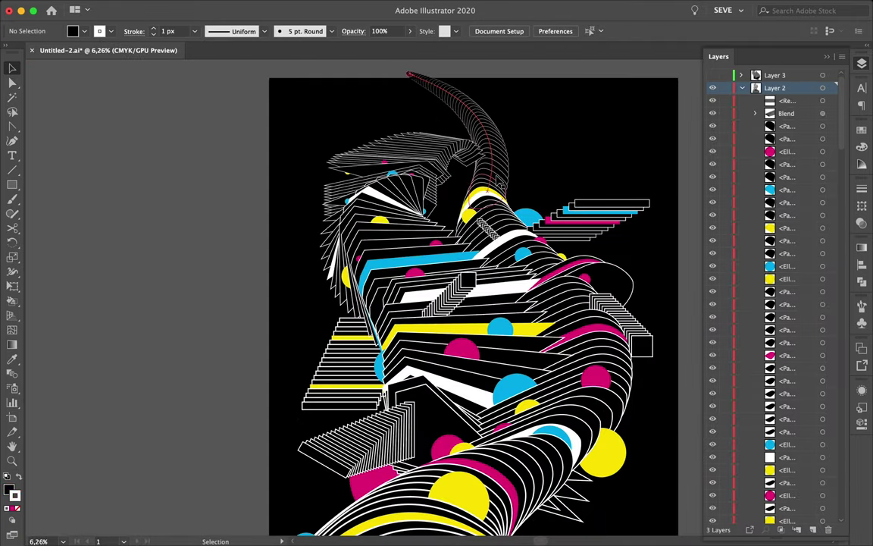
key("v")
scroll(501, 106, "down", 2)
scroll(502, 106, "up", 3)
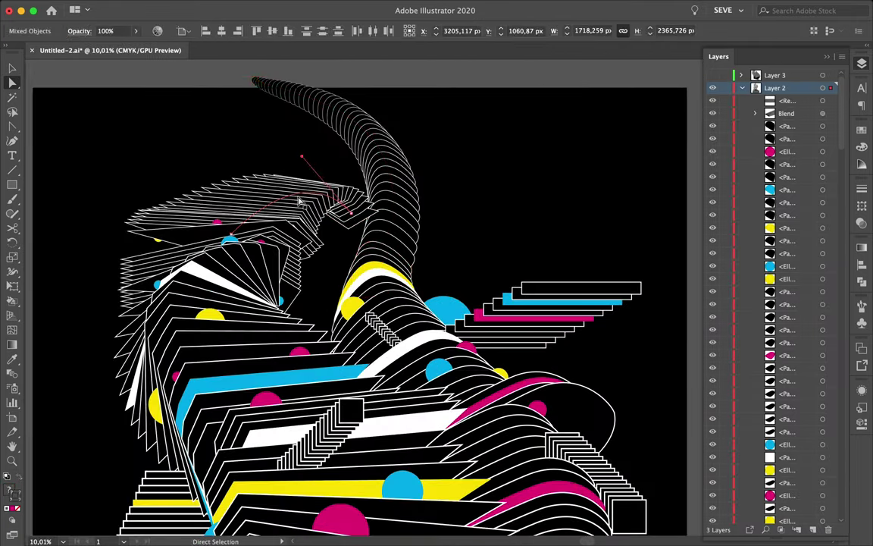
left_click(183, 6)
left_click(175, 175)
left_click(470, 348)
left_click(404, 189)
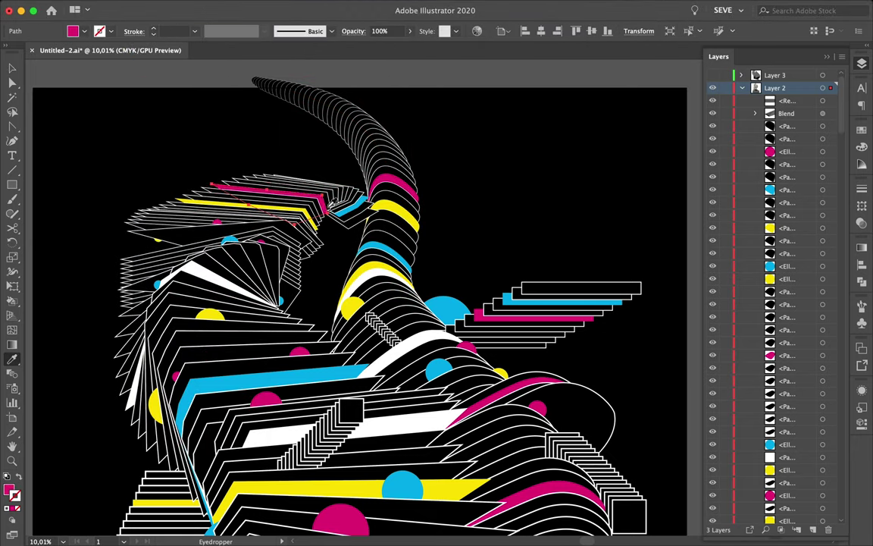
Select individual bands on the expanded horn, then deselect everything.
key("v")
scroll(512, 184, "down", 2)
scroll(341, 110, "up", 3)
left_click(341, 110)
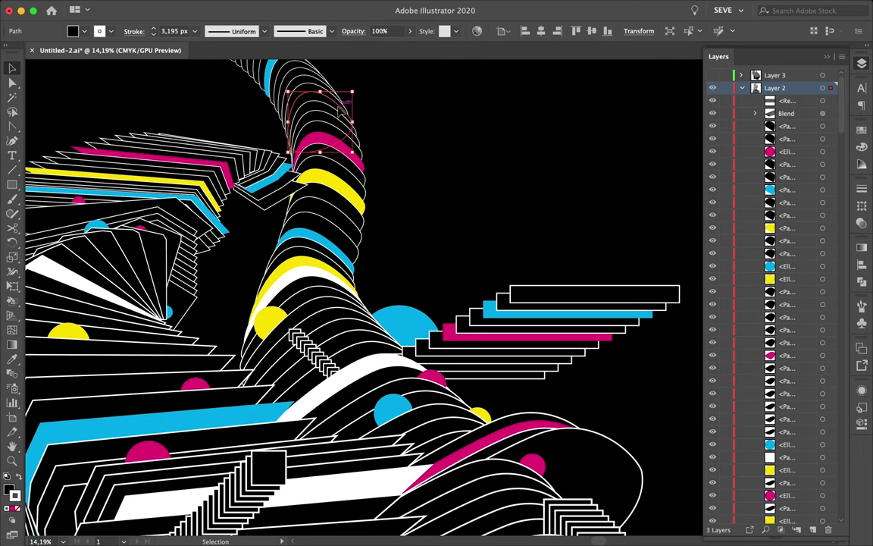
left_click(417, 95)
scroll(465, 103, "down", 1)
left_click(395, 125)
scroll(395, 125, "down", 1)
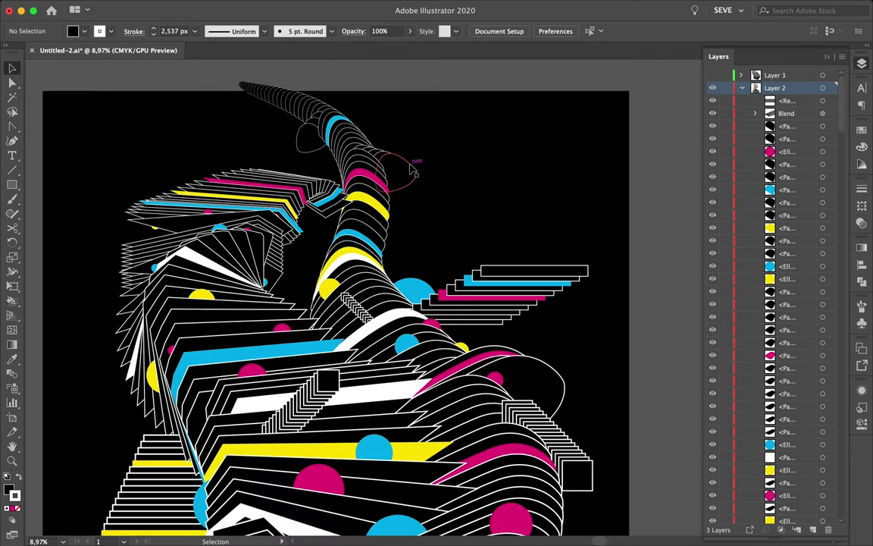
scroll(395, 171, "up", 1)
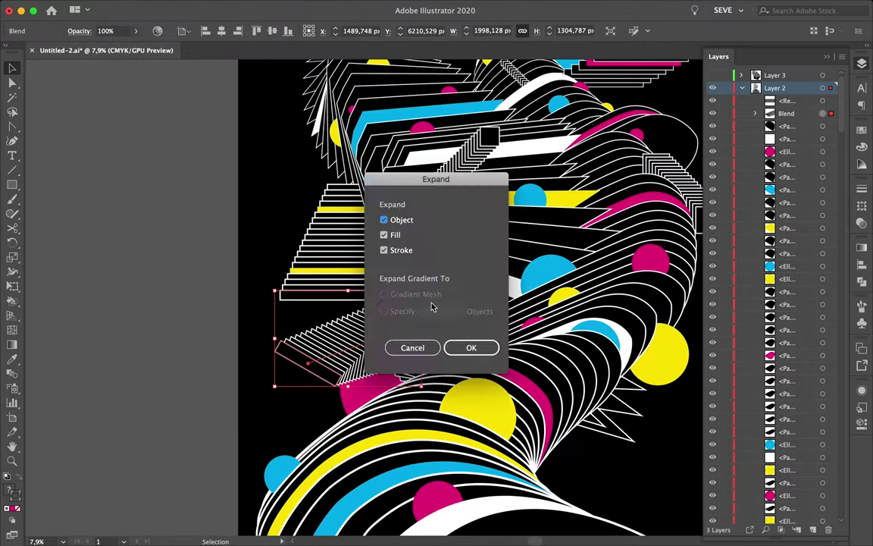
Confirm the Expand dialog so the staircase blend becomes separate paths.
left_click(470, 345)
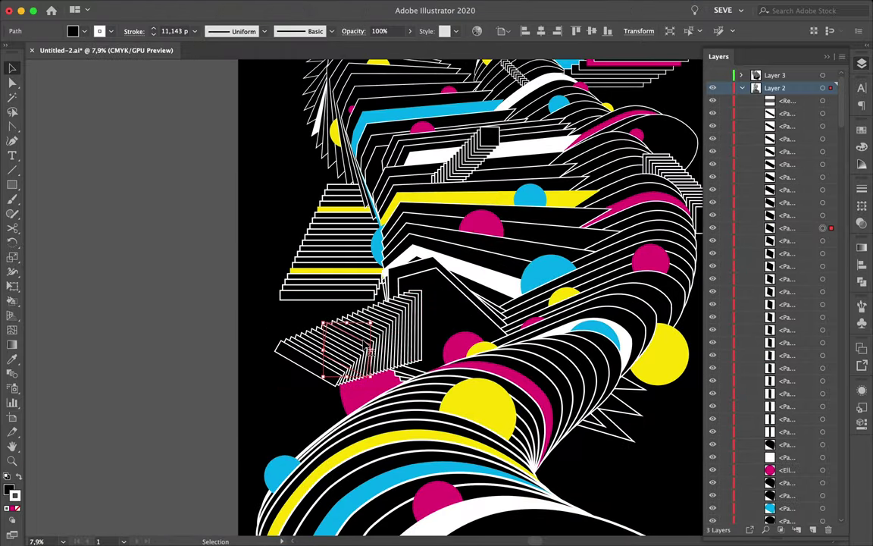